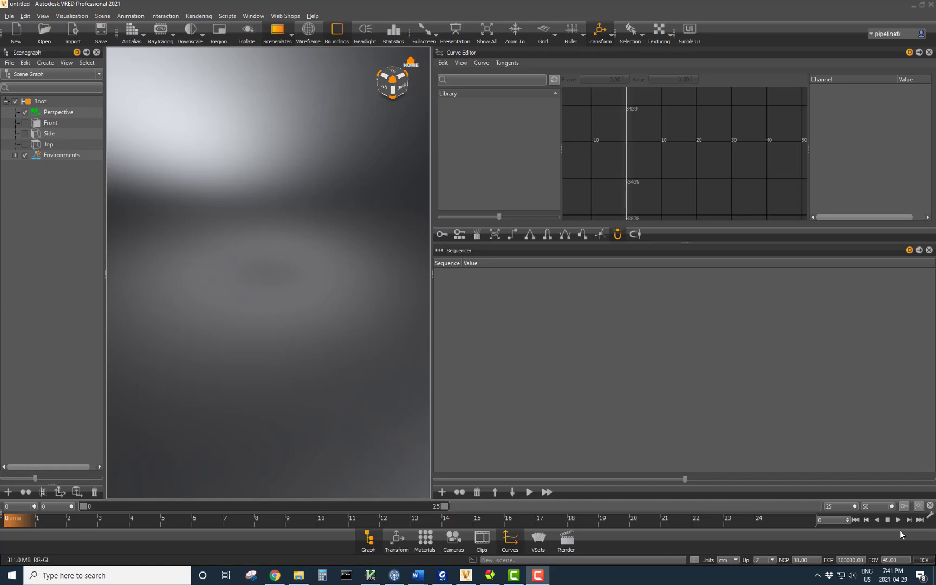
# Load the Automotive_Genesis.vpb scene from the VRED examples folder through File > Open.
pyautogui.click(9, 16)
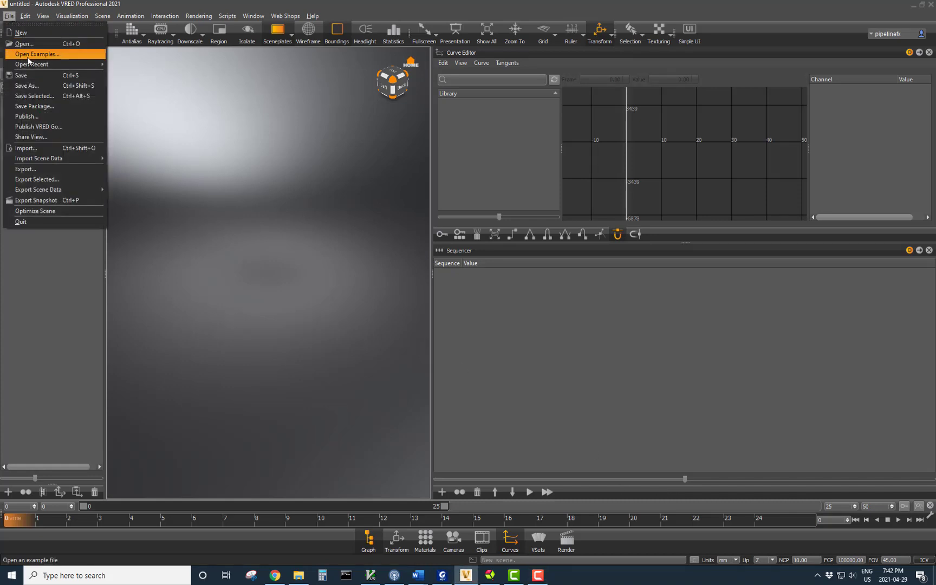
pyautogui.click(25, 43)
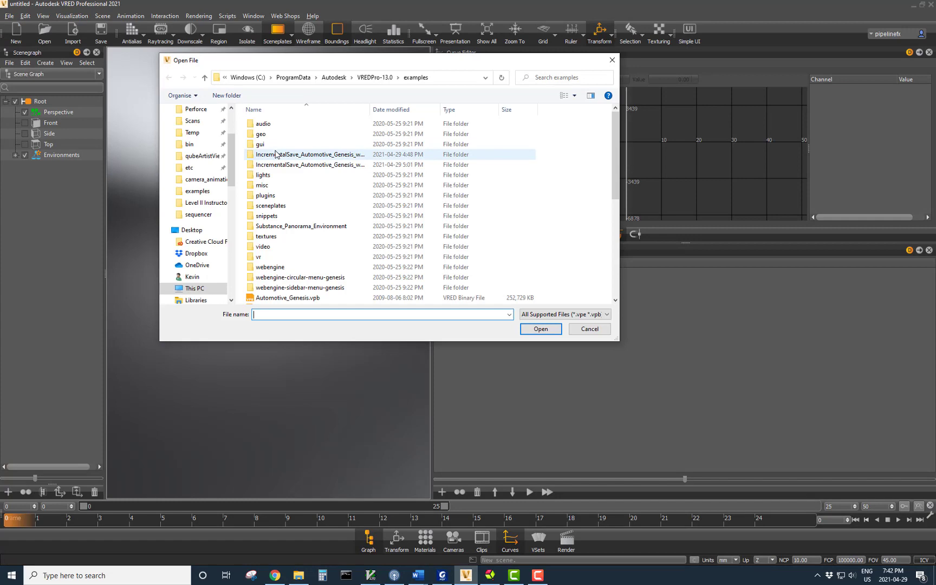
pyautogui.scroll(-2, 299, 240)
pyautogui.click(299, 239)
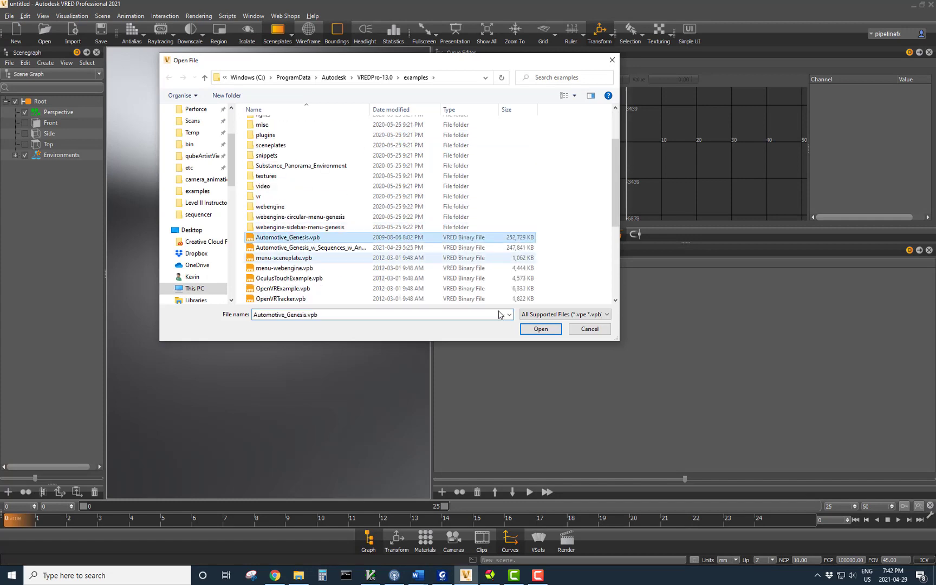
pyautogui.click(538, 329)
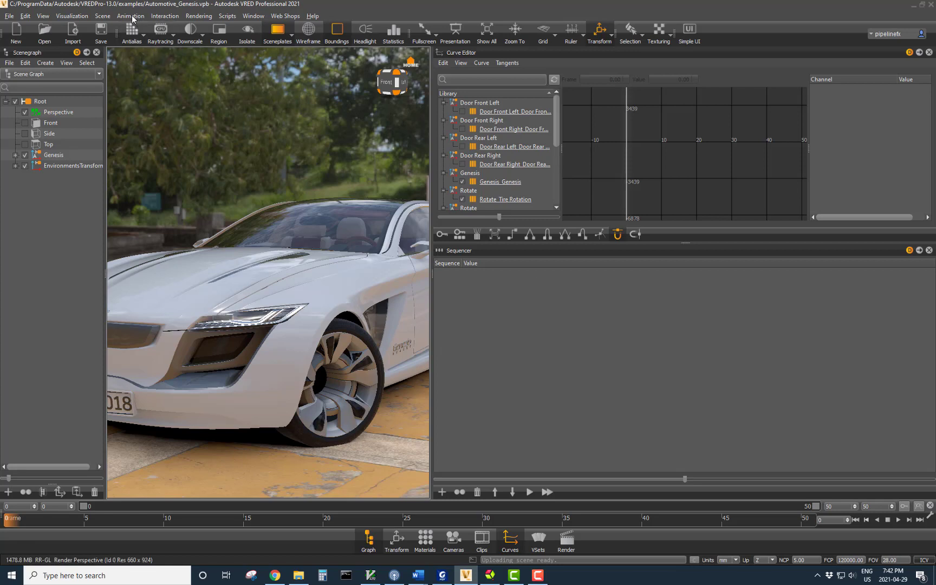
# Create a camera via Scene > Create Camera > Camera and rename it 'Animated'.
pyautogui.click(102, 16)
pyautogui.moveTo(126, 22)
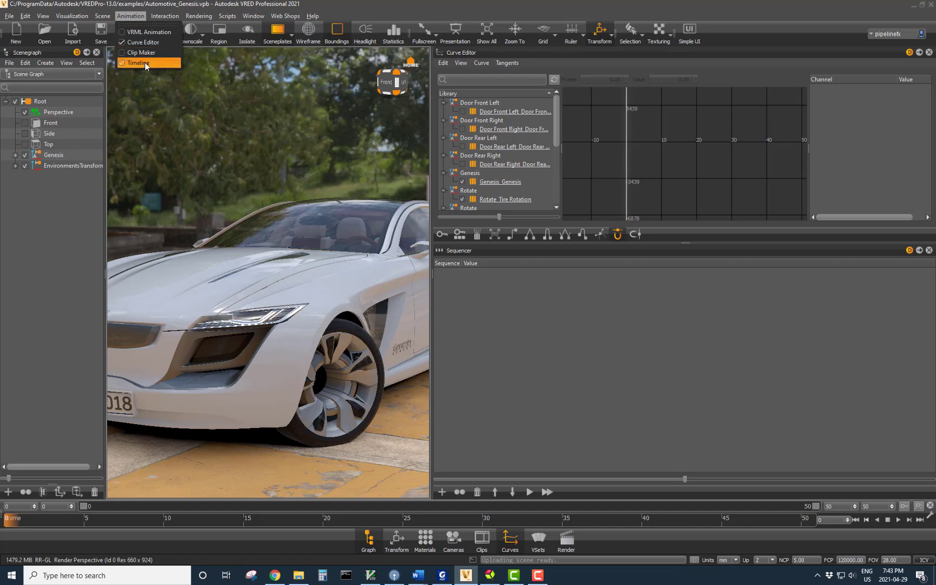
pyautogui.moveTo(165, 16)
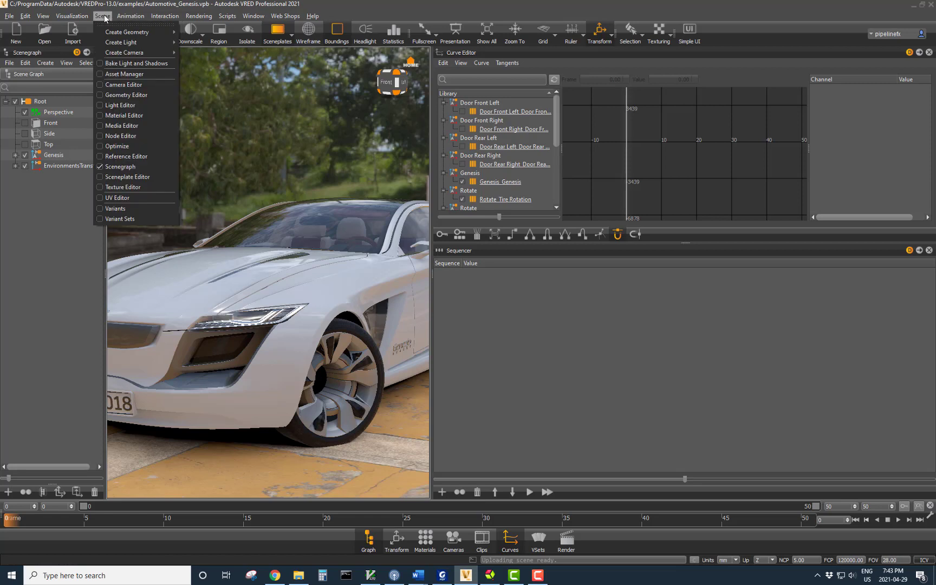
pyautogui.moveTo(110, 52)
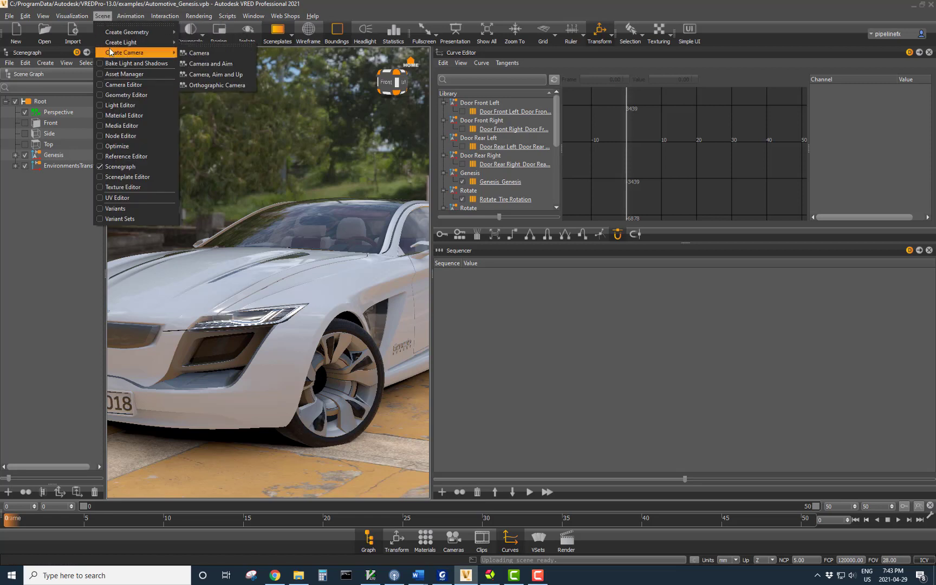
pyautogui.click(196, 54)
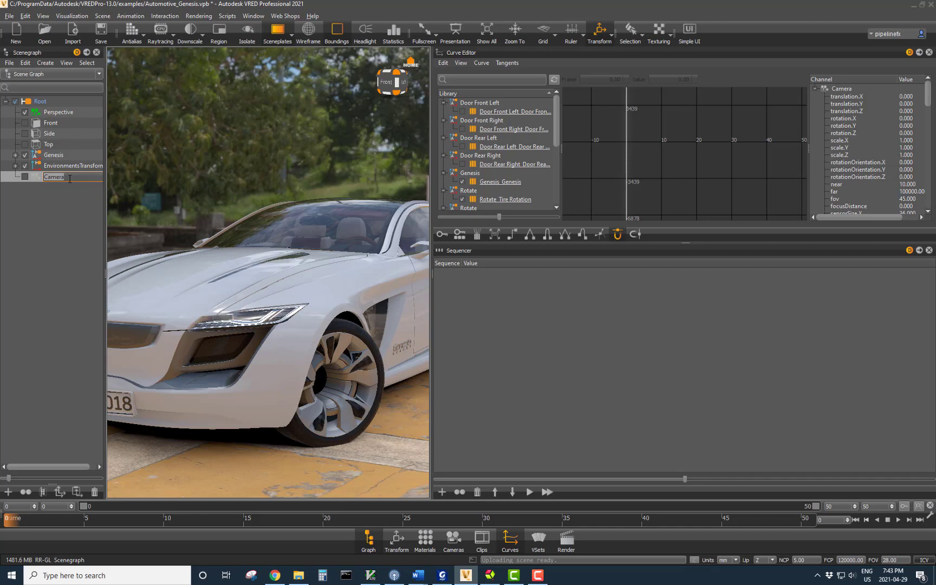
pyautogui.write('Animated')
pyautogui.press('Return')
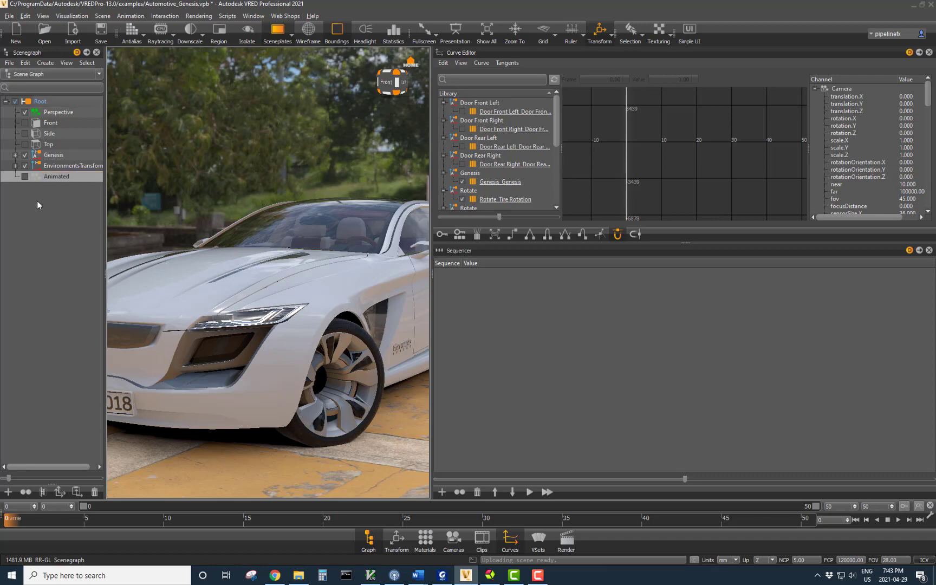
# View through the Animated camera and key its translation and rotation channels at frame 0.
pyautogui.click(24, 177)
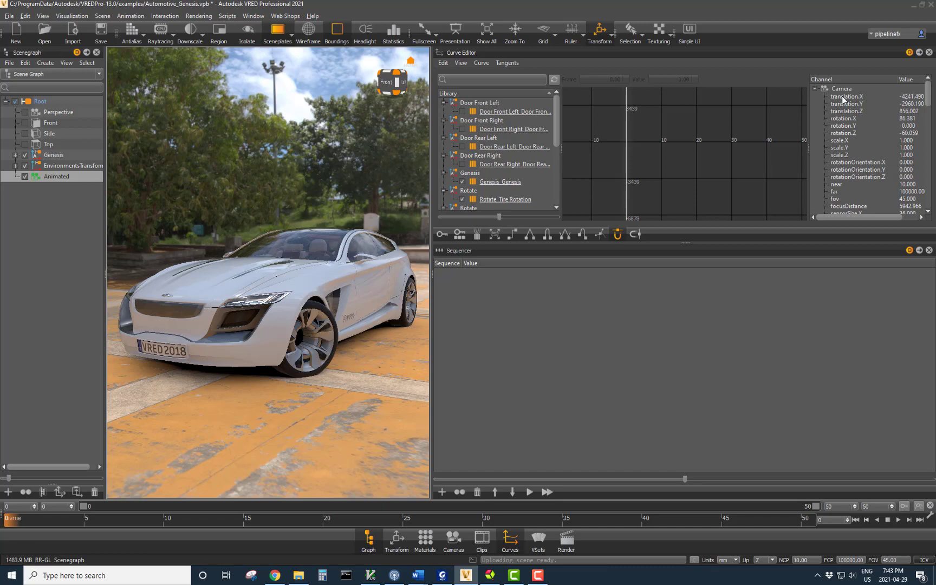
pyautogui.moveTo(842, 99); pyautogui.dragTo(847, 135)
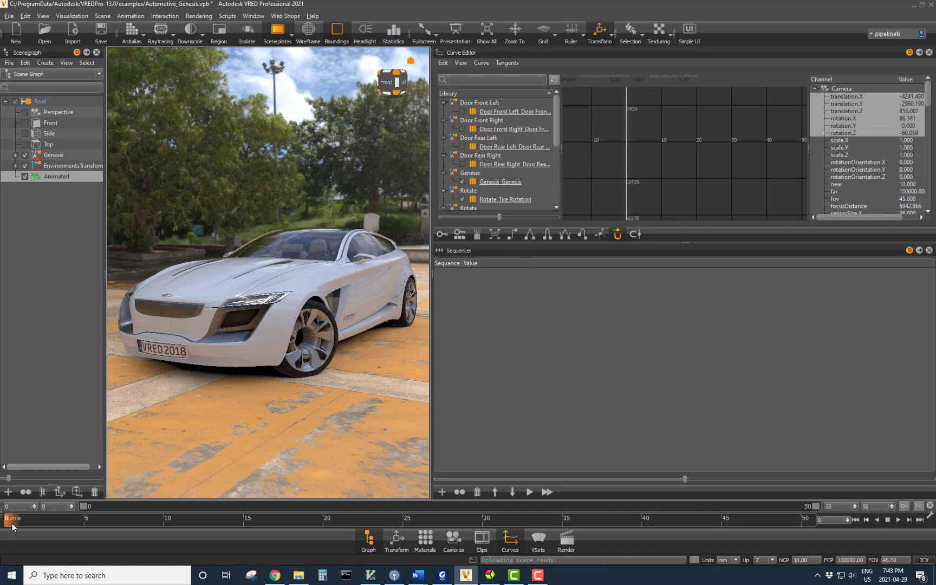
pyautogui.click(461, 238)
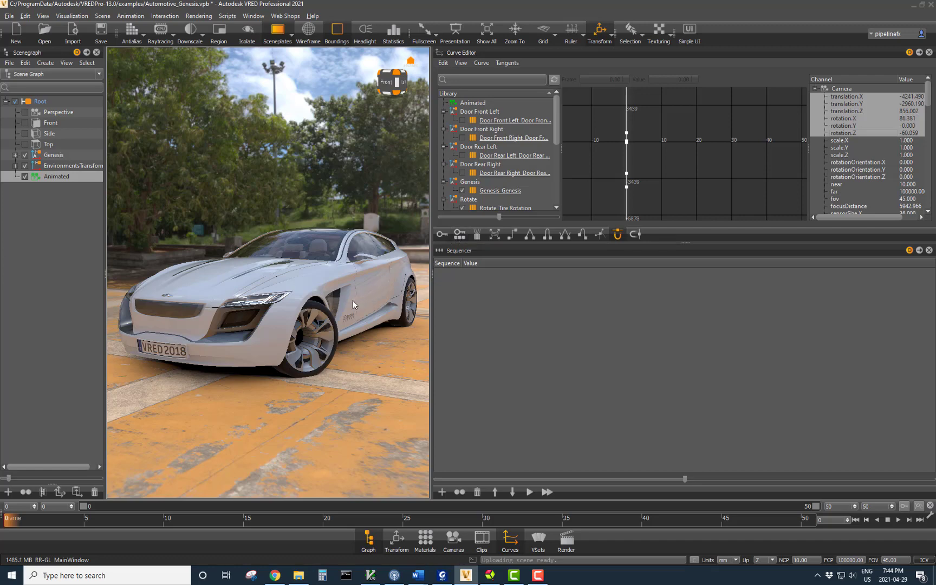
# At frame 30, move the Animated camera to the car's left side and key its channels.
pyautogui.moveTo(12, 521); pyautogui.dragTo(486, 529)
pyautogui.moveTo(338, 354); pyautogui.dragTo(207, 252)
pyautogui.scroll(2, 236, 271)
pyautogui.scroll(-3, 234, 274)
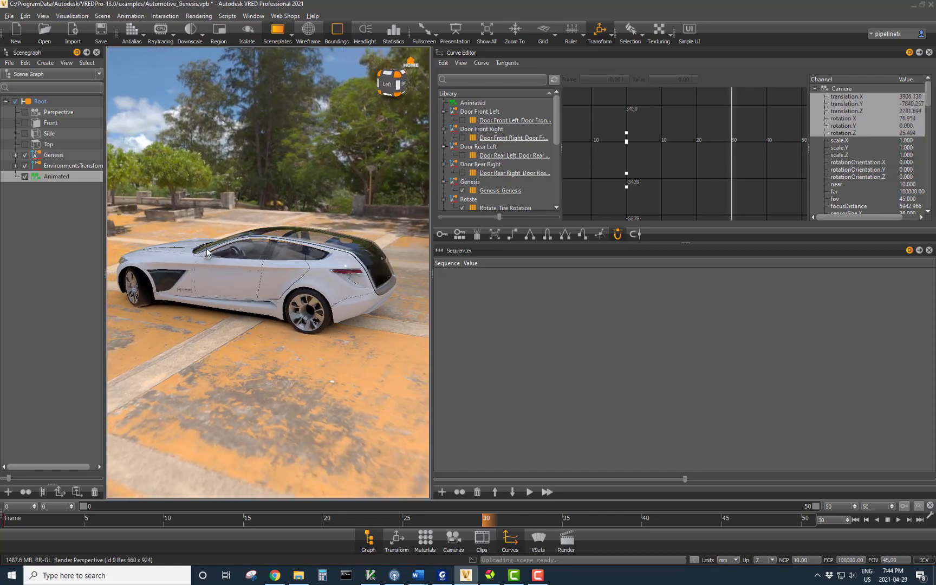
pyautogui.scroll(-4, 207, 252)
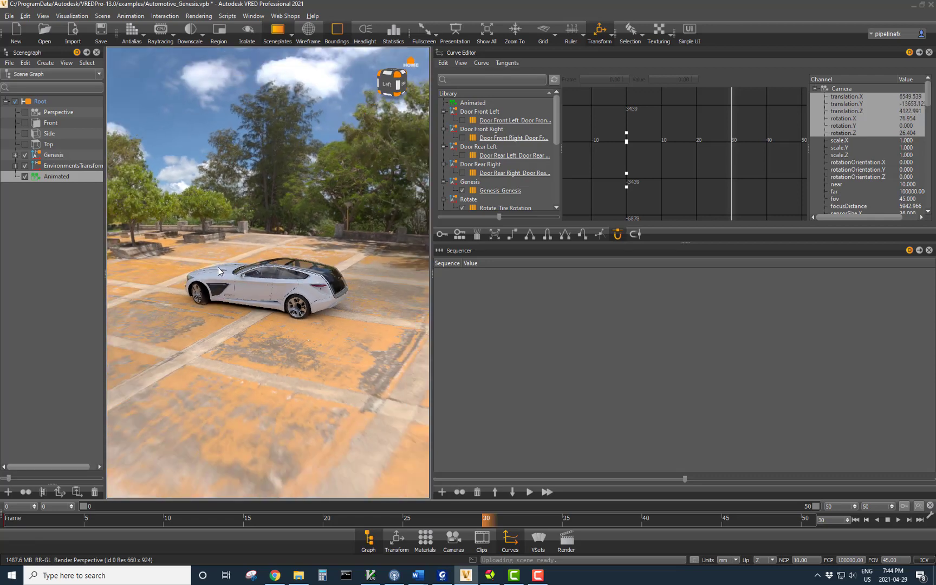
pyautogui.scroll(3, 230, 276)
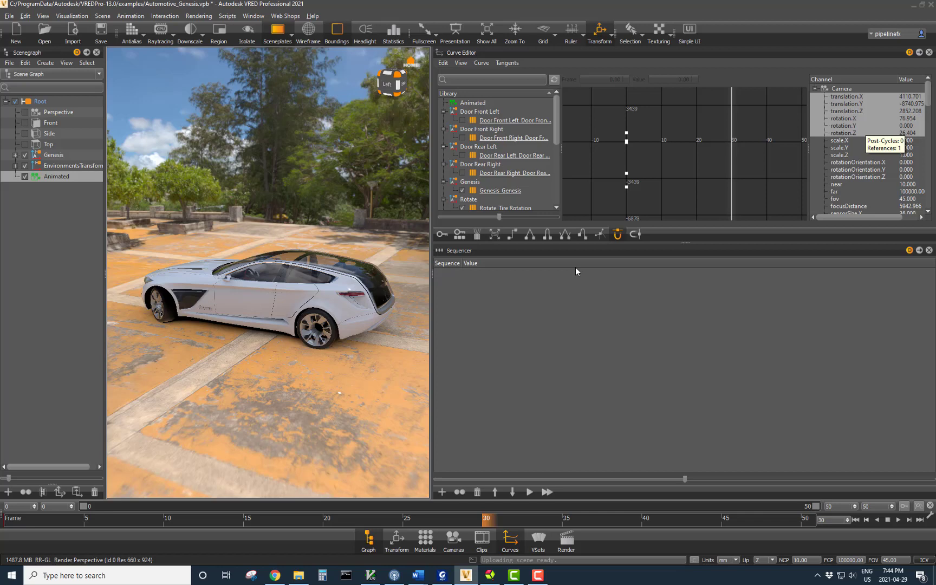
pyautogui.click(459, 236)
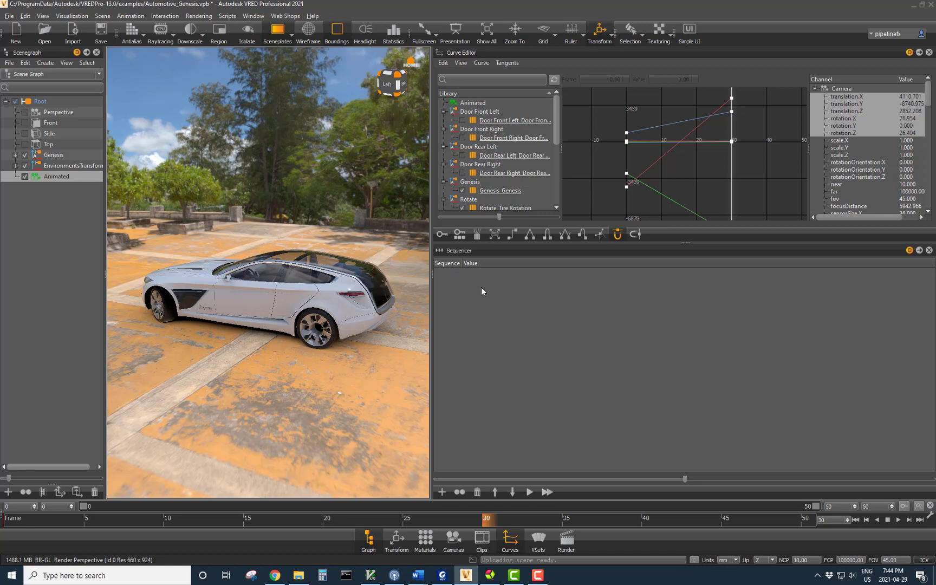
# Create a new sequence in the Sequencer and rename it 'Car1'.
pyautogui.rightClick(470, 276)
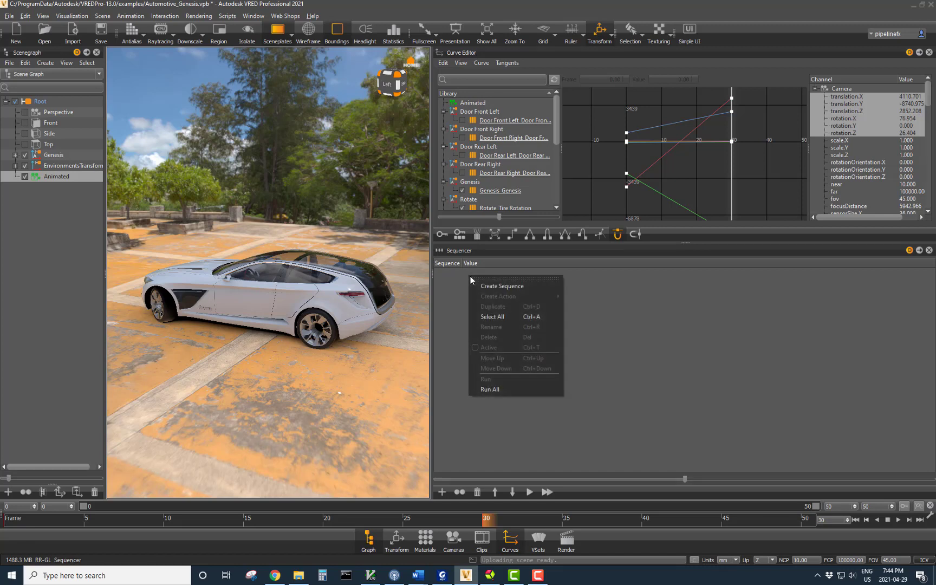
pyautogui.click(498, 287)
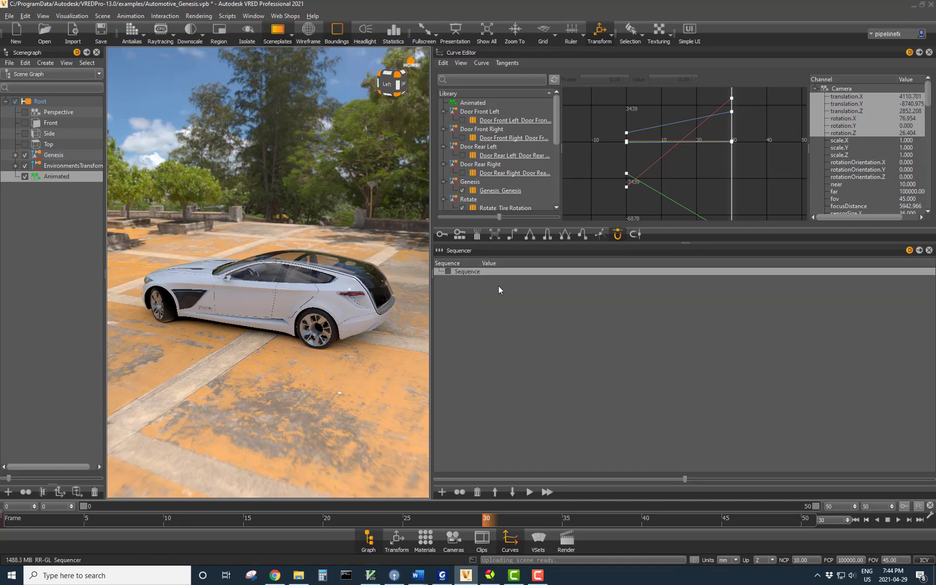
pyautogui.doubleClick(470, 273)
pyautogui.press('BackSpace')
pyautogui.write('Car1')
pyautogui.press('Return')
# Add a setRenderQuality action to the Car1 sequence.
pyautogui.rightClick(482, 273)
pyautogui.moveTo(500, 293)
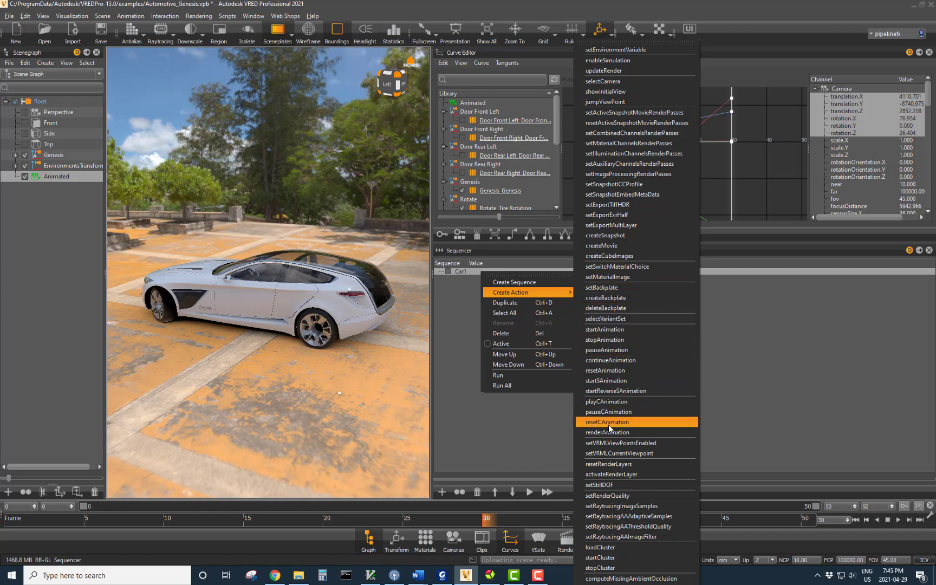
pyautogui.click(617, 497)
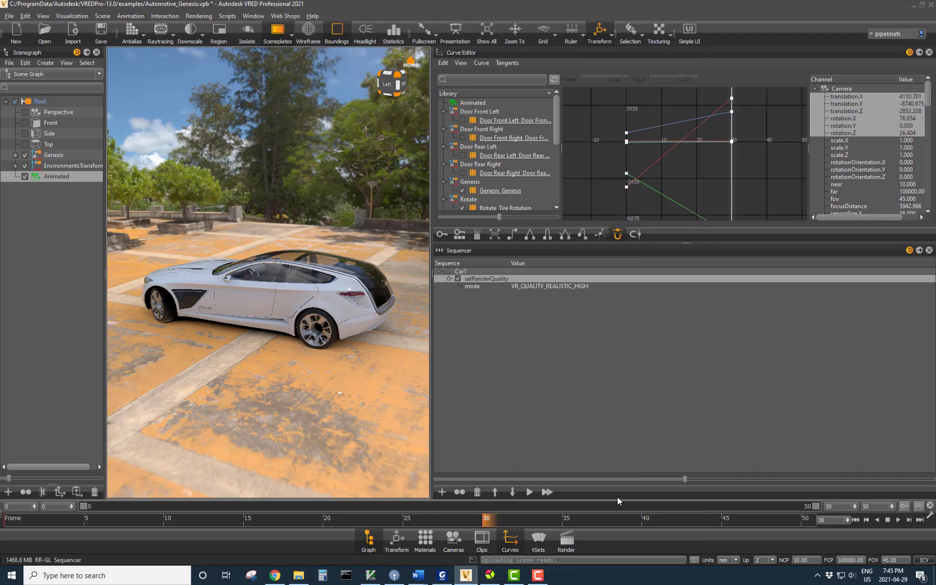
# Set the setRenderQuality action's mode to VR_QUALITY_RAYTRACING.
pyautogui.click(546, 291)
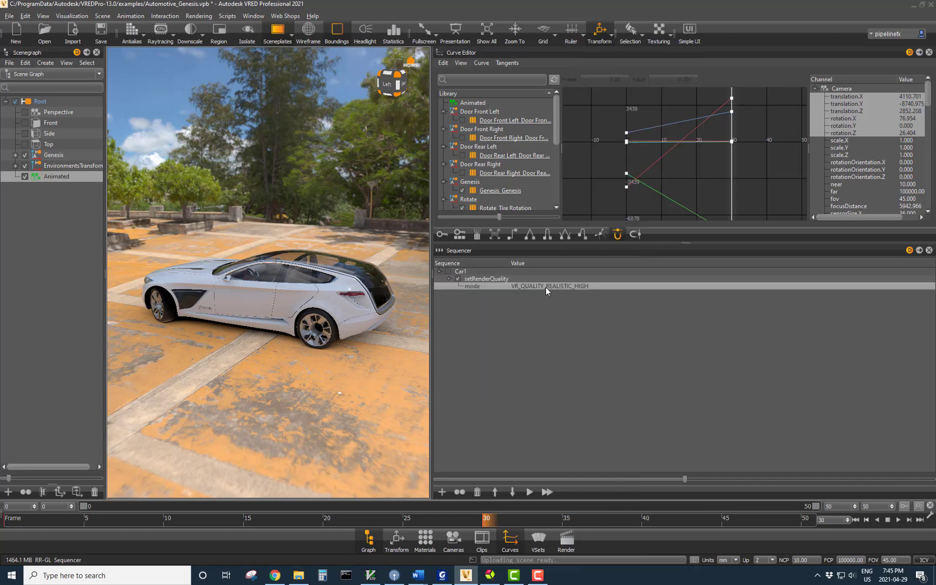
pyautogui.click(550, 288)
pyautogui.click(599, 286)
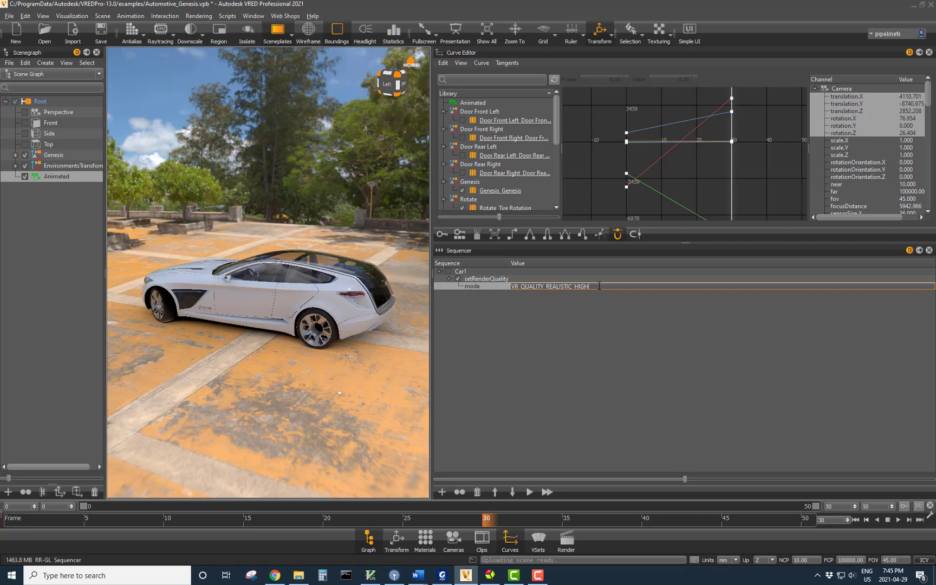
pyautogui.press('BackSpace')
pyautogui.press('BackSpace')
pyautogui.press('BackSpace')
pyautogui.press('BackSpace')
pyautogui.press('BackSpace')
pyautogui.press('BackSpace')
pyautogui.press('BackSpace')
pyautogui.press('BackSpace')
pyautogui.press('BackSpace')
pyautogui.press('BackSpace')
pyautogui.write('AYTRACING')
pyautogui.press('Return')
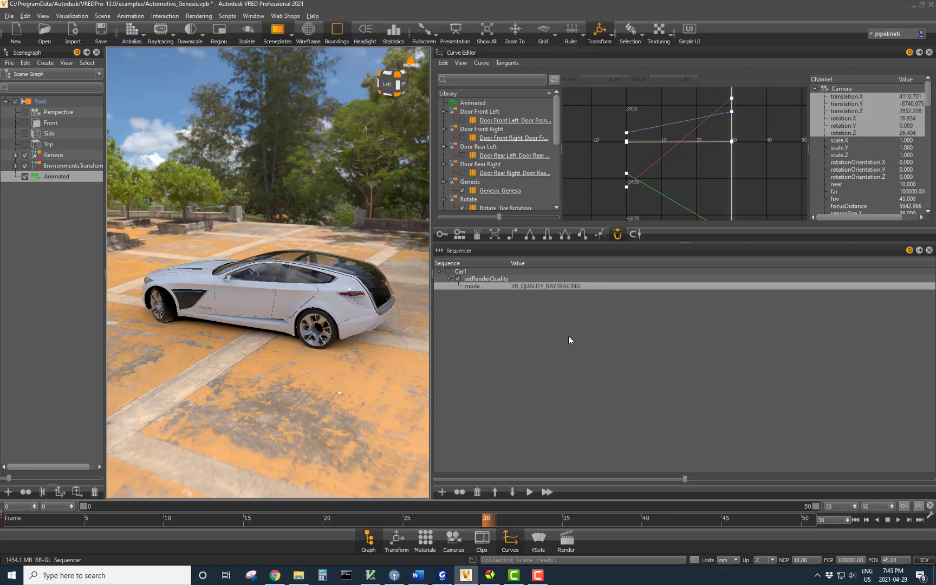
# Add a selectCamera action to Car1 with its camera name set to Animated.
pyautogui.rightClick(526, 272)
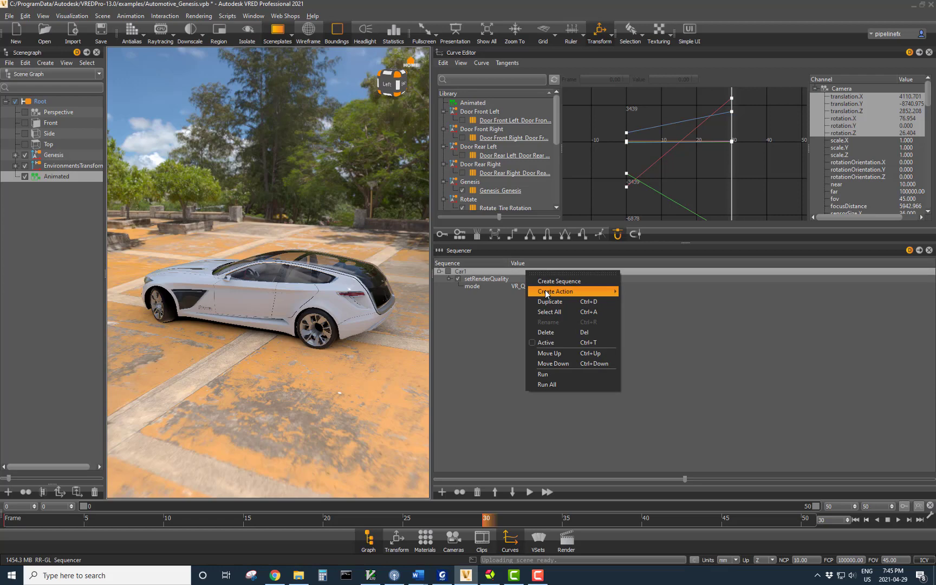
pyautogui.moveTo(546, 293)
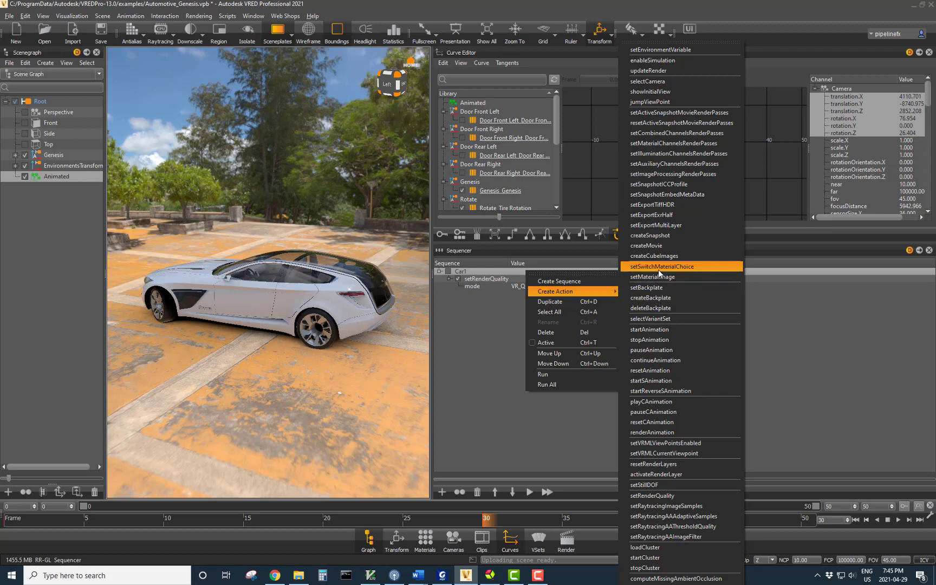
pyautogui.click(656, 82)
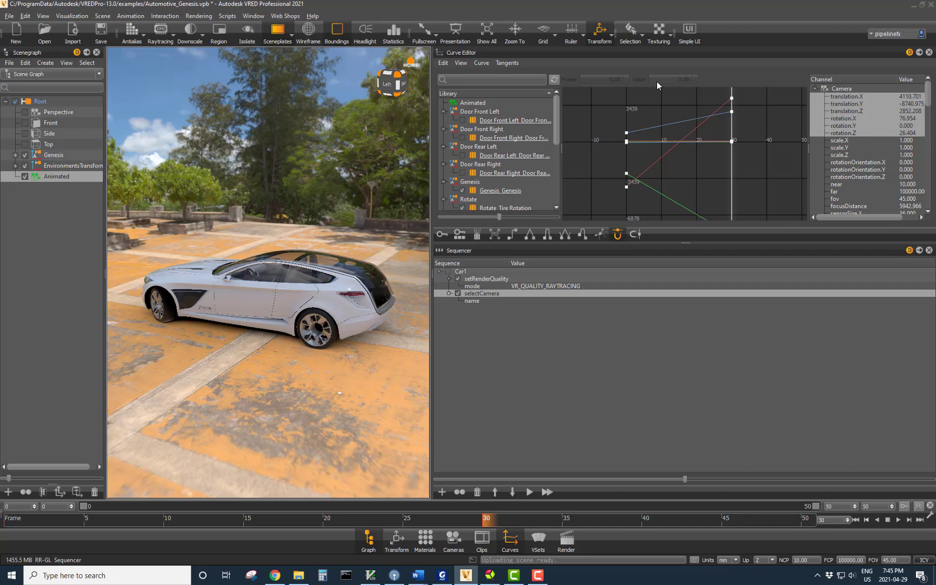
pyautogui.click(531, 301)
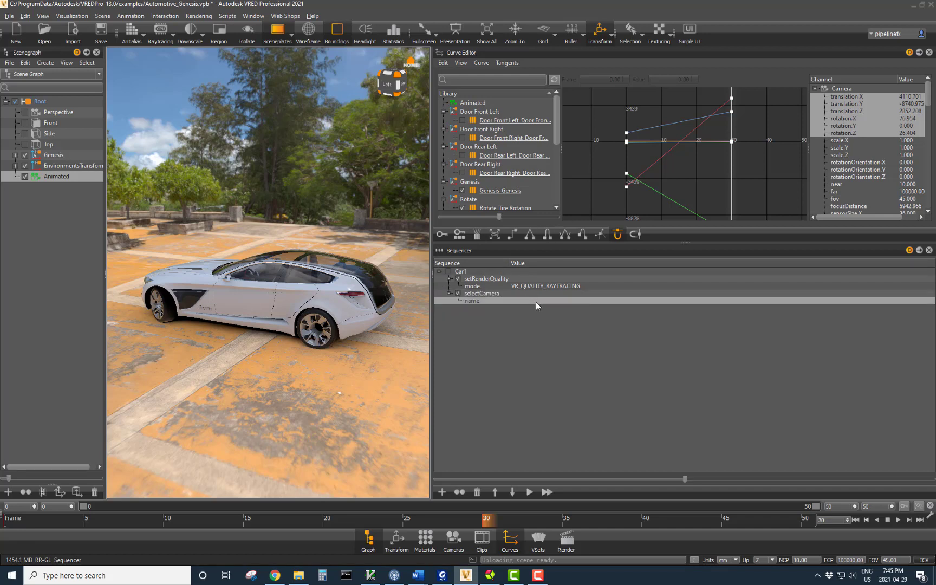
pyautogui.click(536, 303)
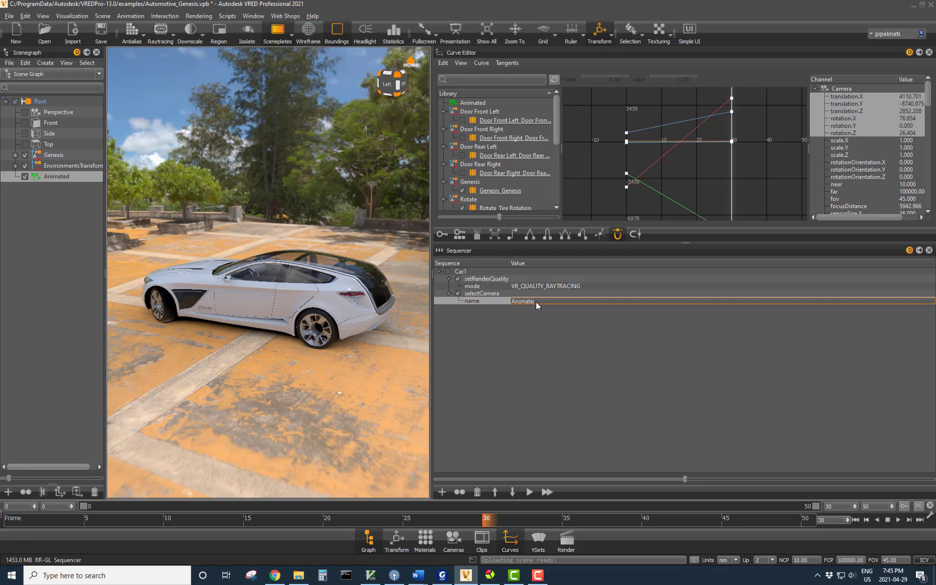
pyautogui.press('Return')
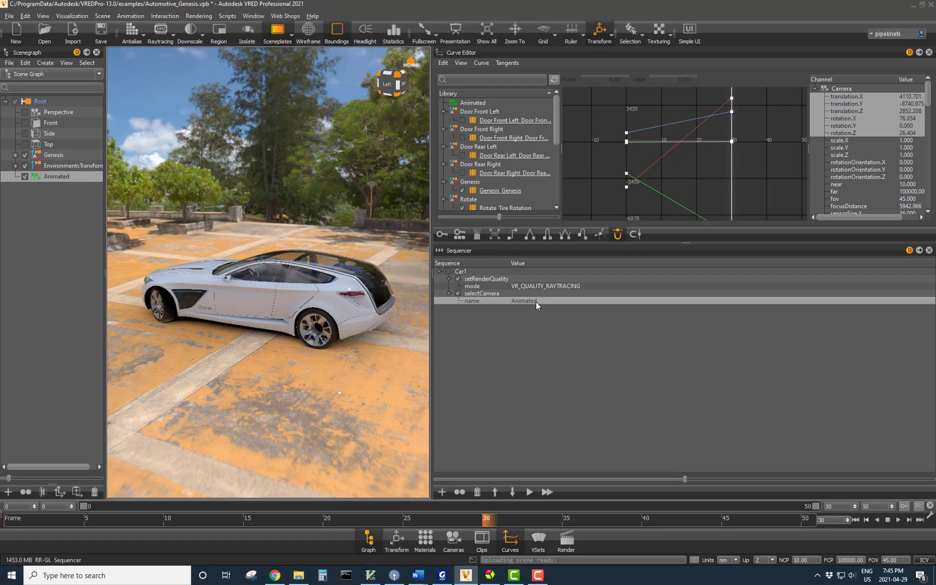
# Add a createSnapshot action to the Car1 sequence.
pyautogui.rightClick(514, 268)
pyautogui.moveTo(532, 290)
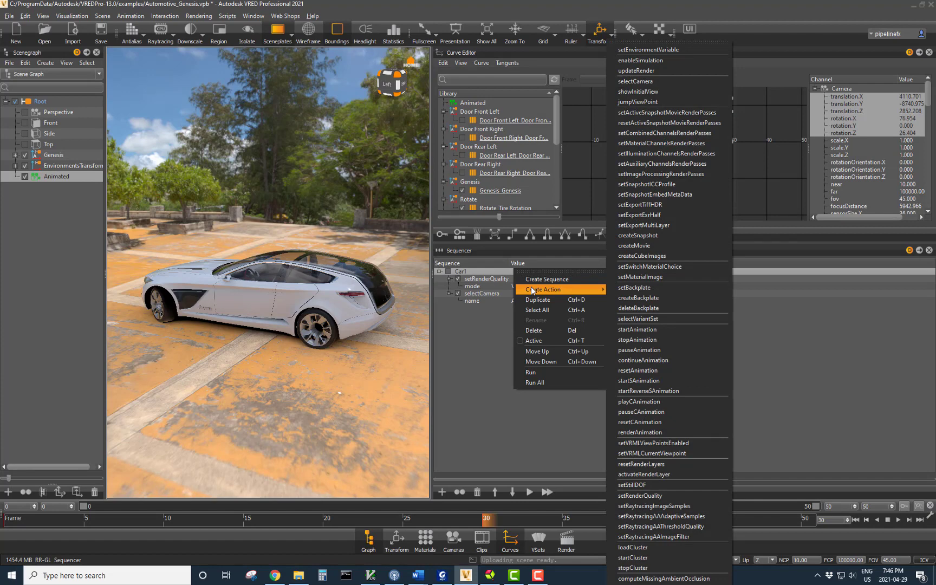
pyautogui.click(644, 236)
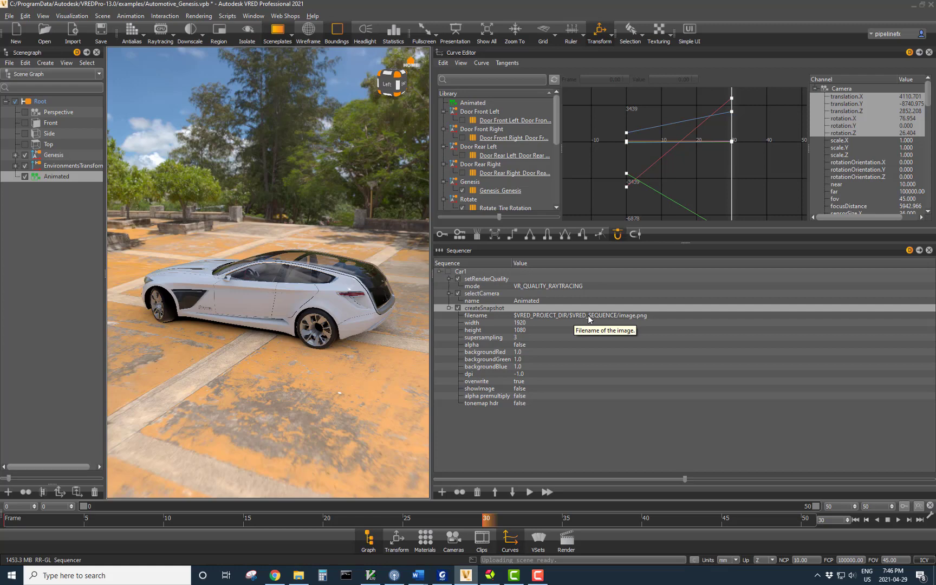
# Copy the camera_animation_test render folder path from File Explorer's address bar.
pyautogui.click(299, 575)
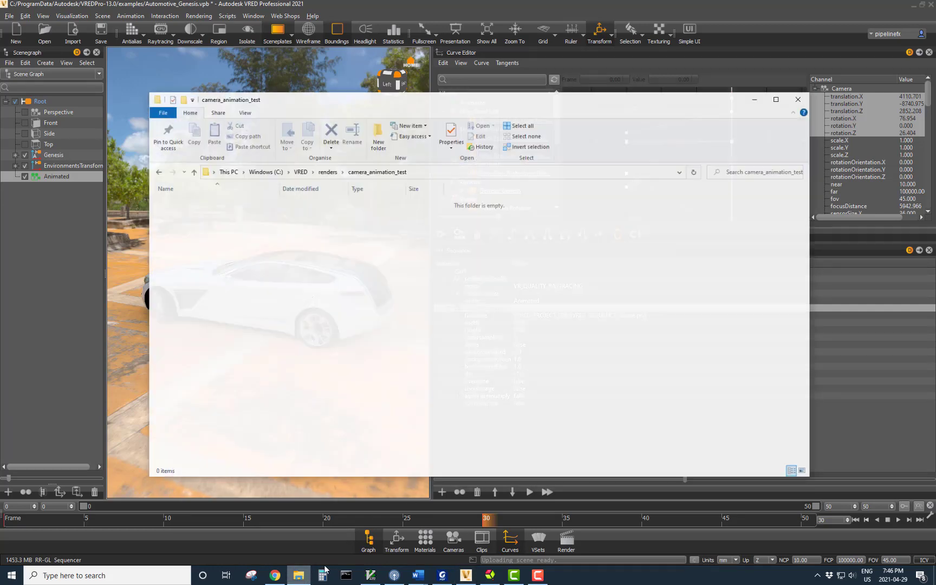
pyautogui.click(424, 163)
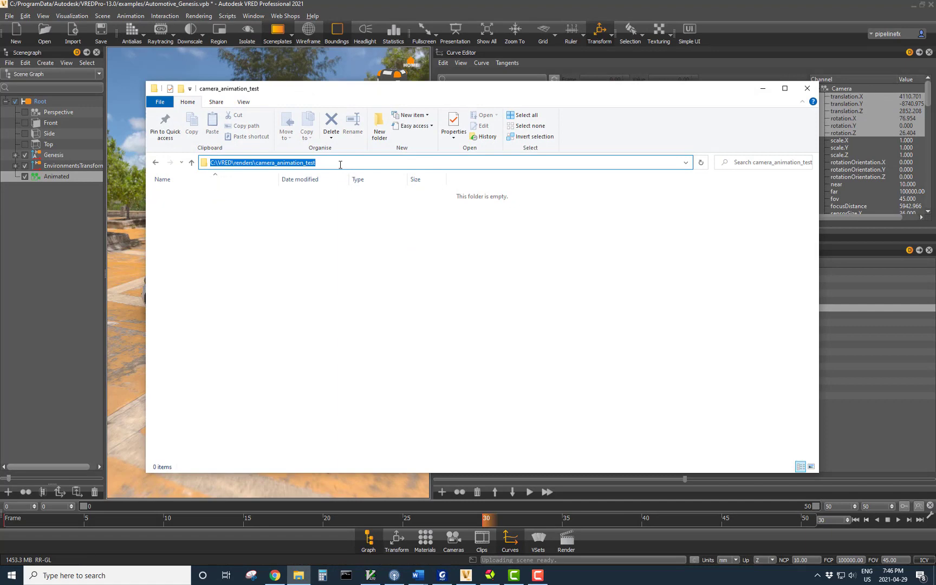
pyautogui.rightClick(298, 165)
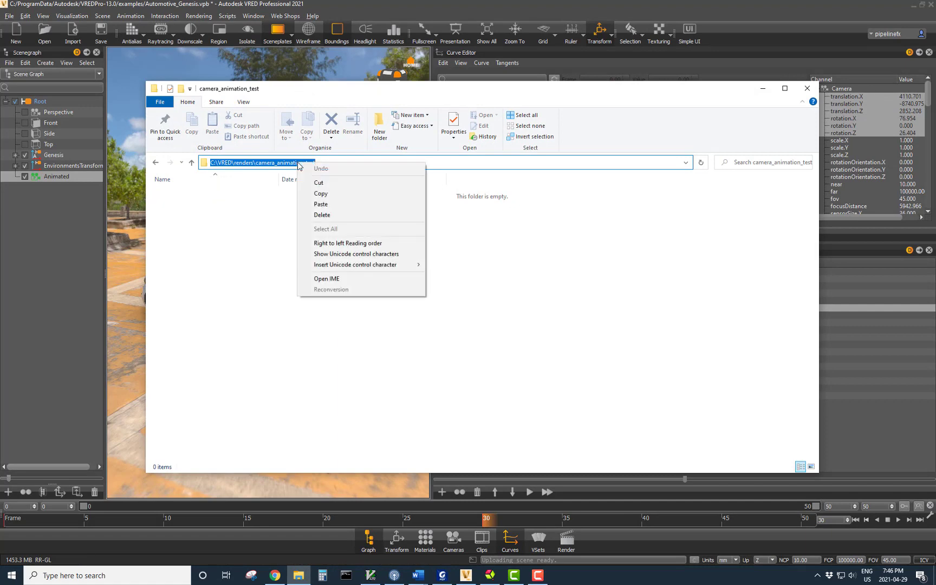
pyautogui.click(328, 194)
# Paste the camera_animation_test folder path into the createSnapshot filename field.
pyautogui.click(762, 89)
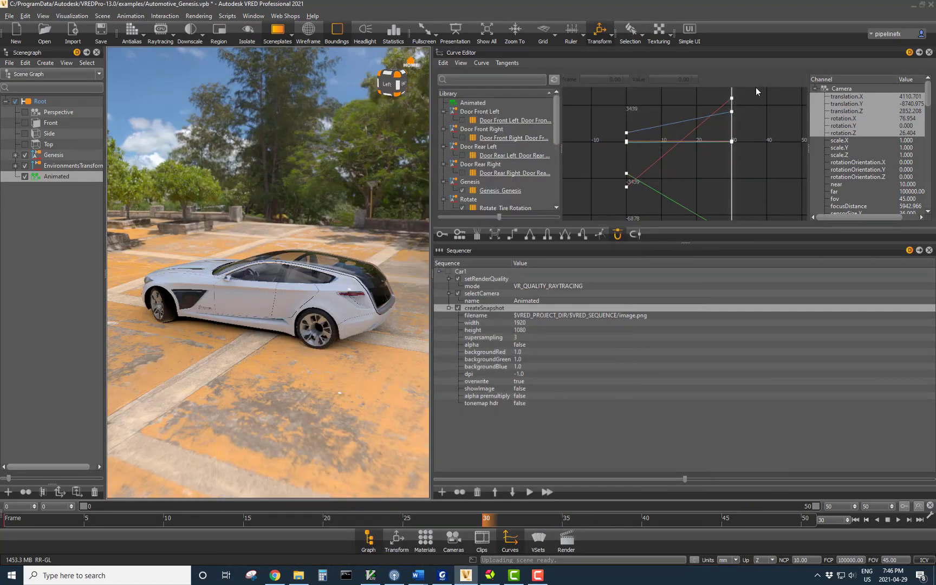
pyautogui.click(602, 317)
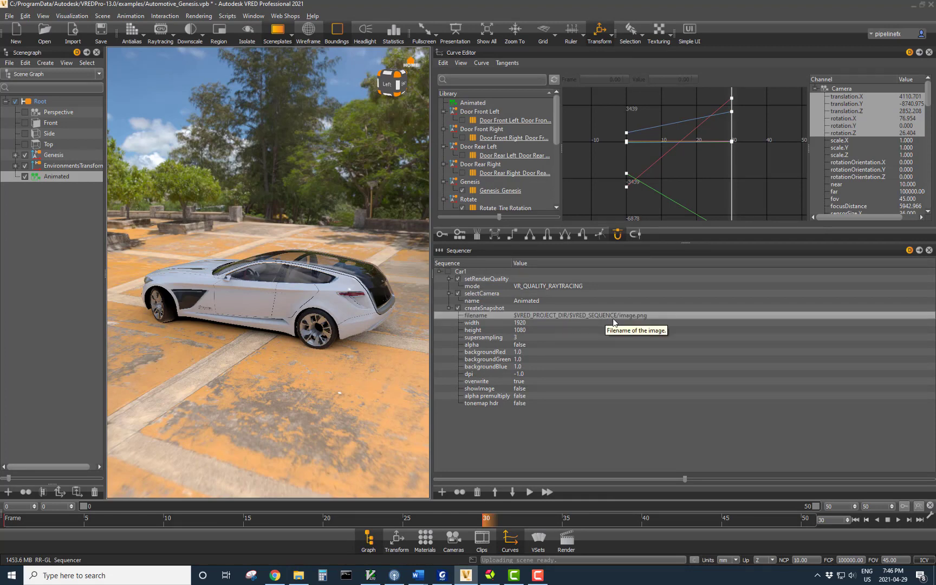
pyautogui.click(609, 317)
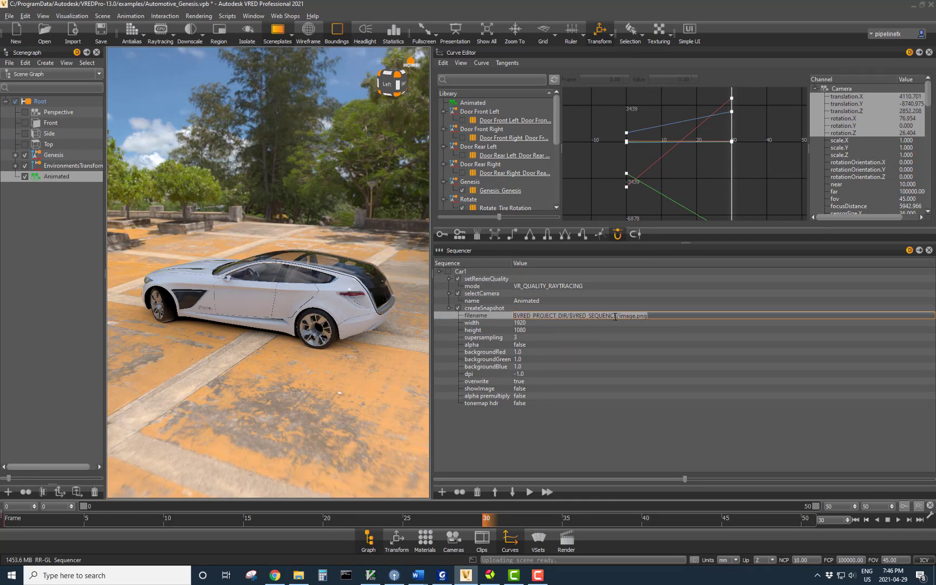
pyautogui.click(618, 315)
pyautogui.hotkey('ctrl', 'v')
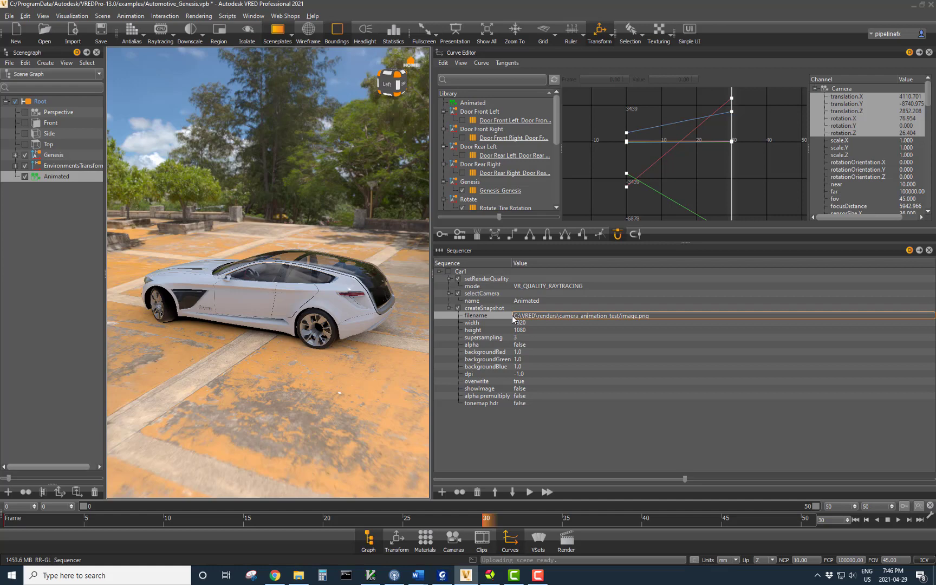
# Change the path's backslashes to forward slashes and name the image test_image.$QB_FRAME_NUMBER.
pyautogui.press('BackSpace')
pyautogui.write('/')
pyautogui.press('BackSpace')
pyautogui.write('/')
pyautogui.press('BackSpace')
pyautogui.write('/')
pyautogui.write('test_image.$QB_FRAME_NUMBER.')
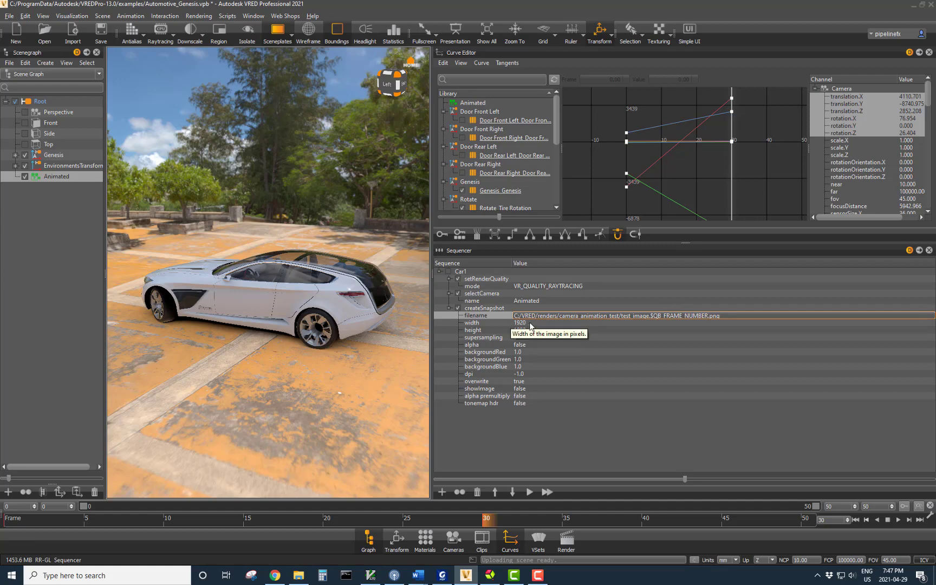
# Set the createSnapshot width to 320, height to 240 and supersampling to 1, leaving alpha false.
pyautogui.click(529, 324)
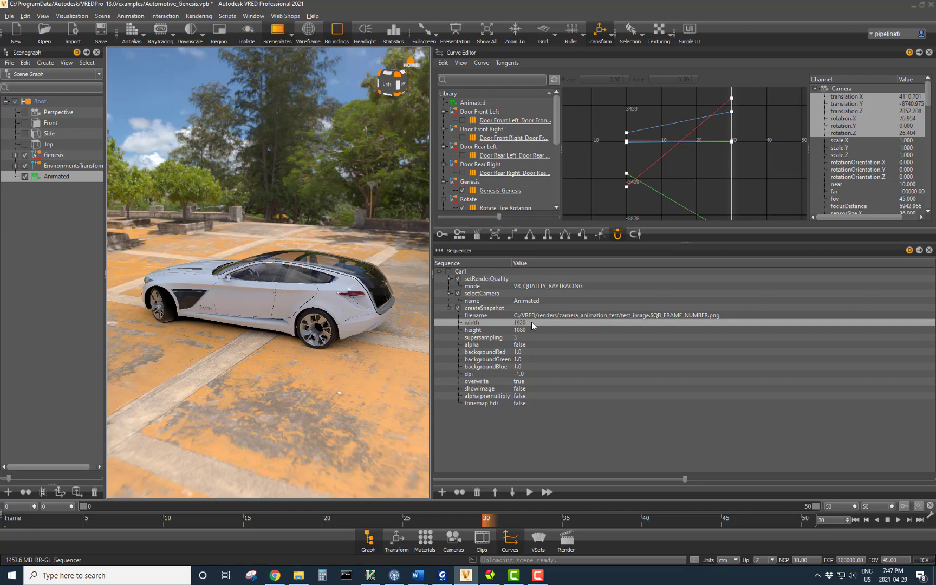
pyautogui.click(532, 322)
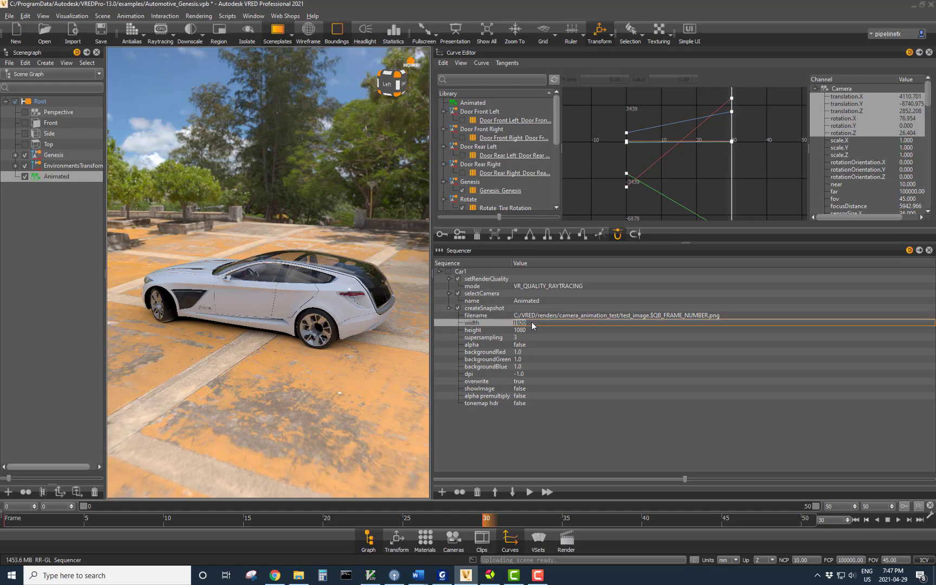
pyautogui.press('BackSpace')
pyautogui.write('320')
pyautogui.press('Tab')
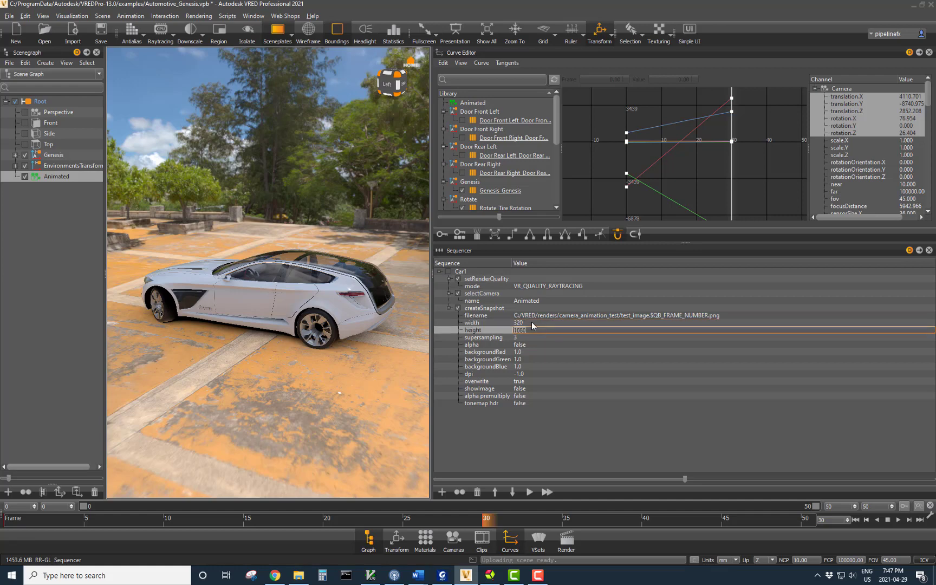
pyautogui.write('240')
pyautogui.press('Tab')
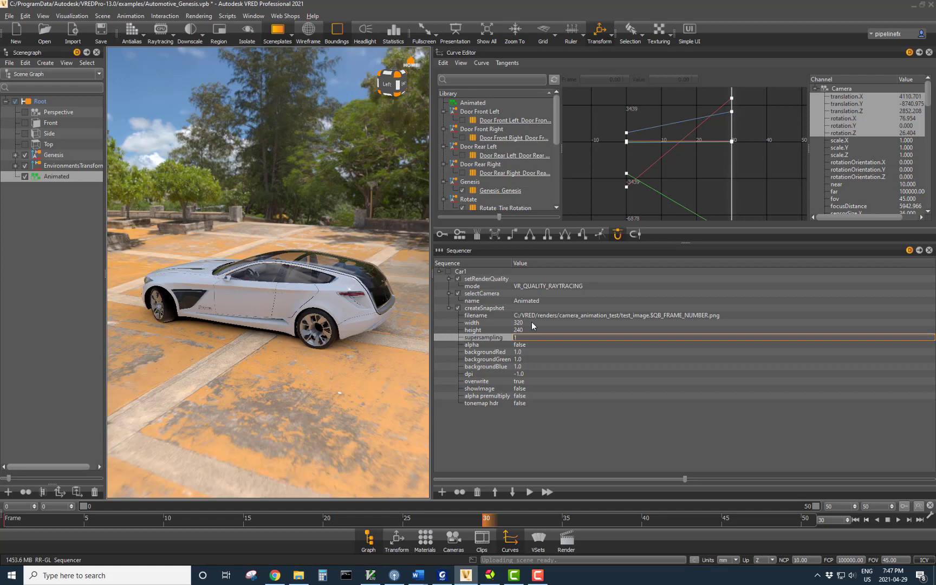
pyautogui.press('Tab')
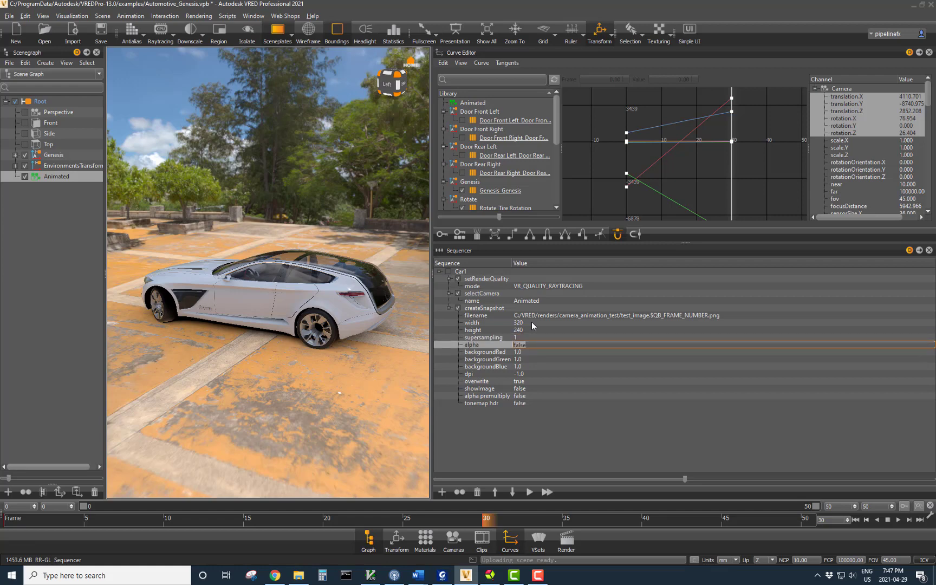
pyautogui.click(551, 432)
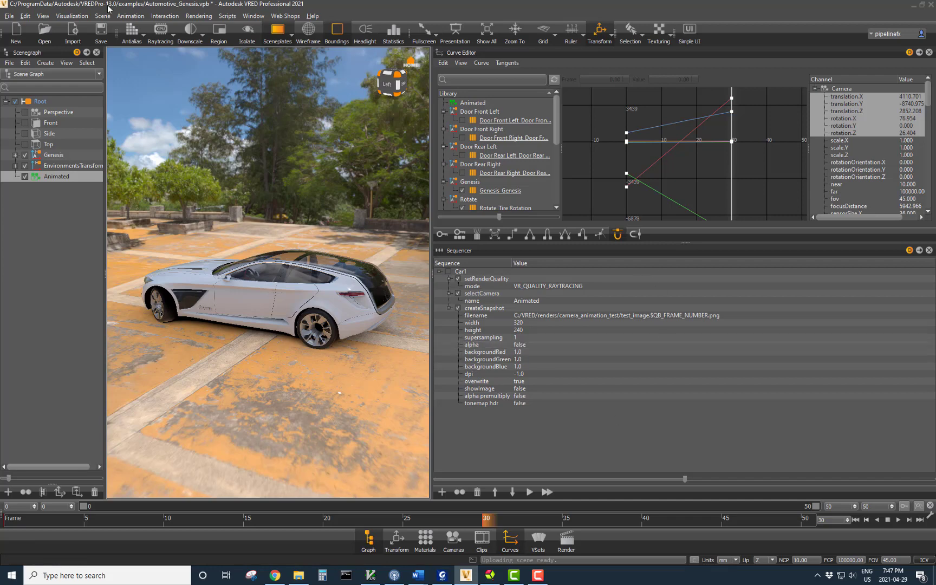
# Save a copy of the scene in the examples folder as Automotive_Genesis_w_Sequences_w_Animated_Camera2.vpb.
pyautogui.click(10, 16)
pyautogui.click(28, 85)
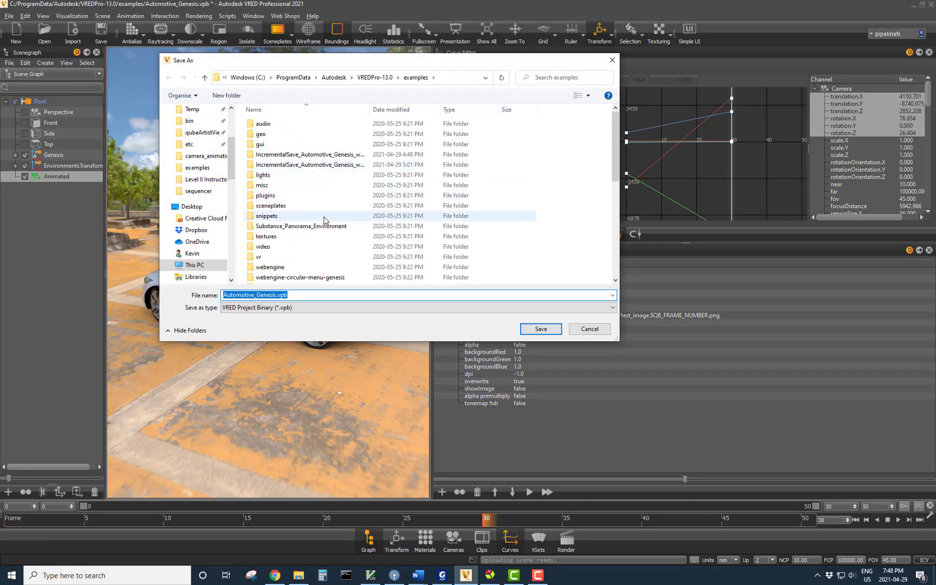
pyautogui.scroll(-4, 325, 219)
pyautogui.click(316, 187)
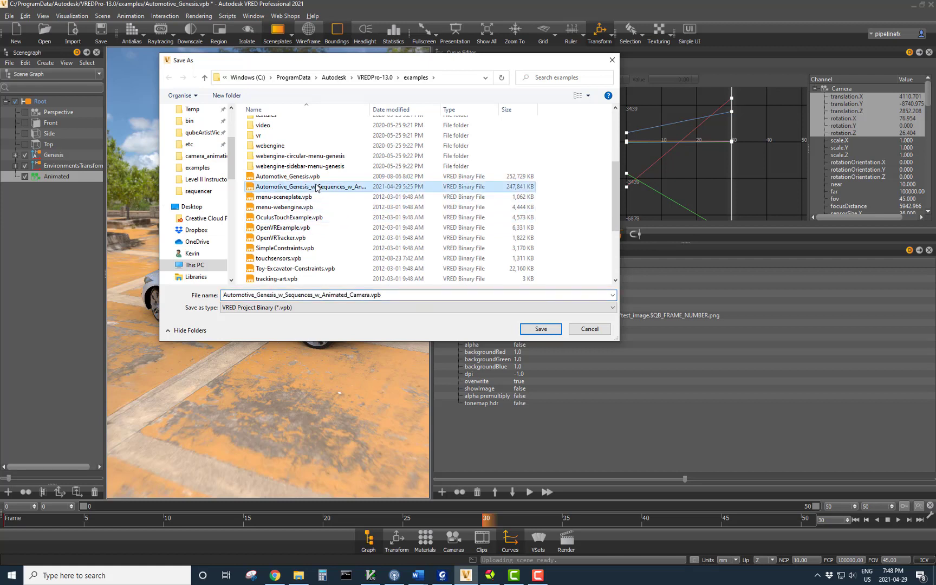
pyautogui.click(368, 295)
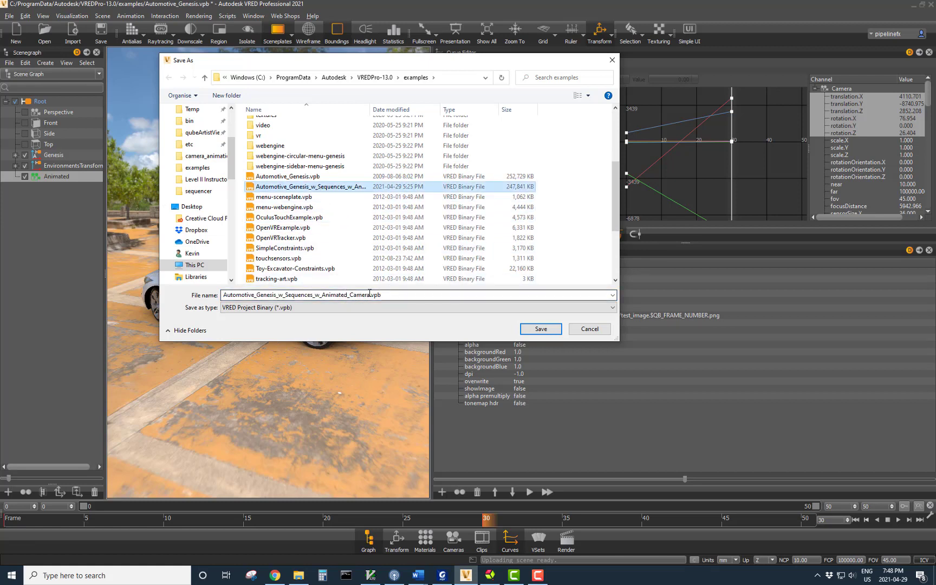
pyautogui.hotkey('ctrl', 'a')
pyautogui.click(369, 294)
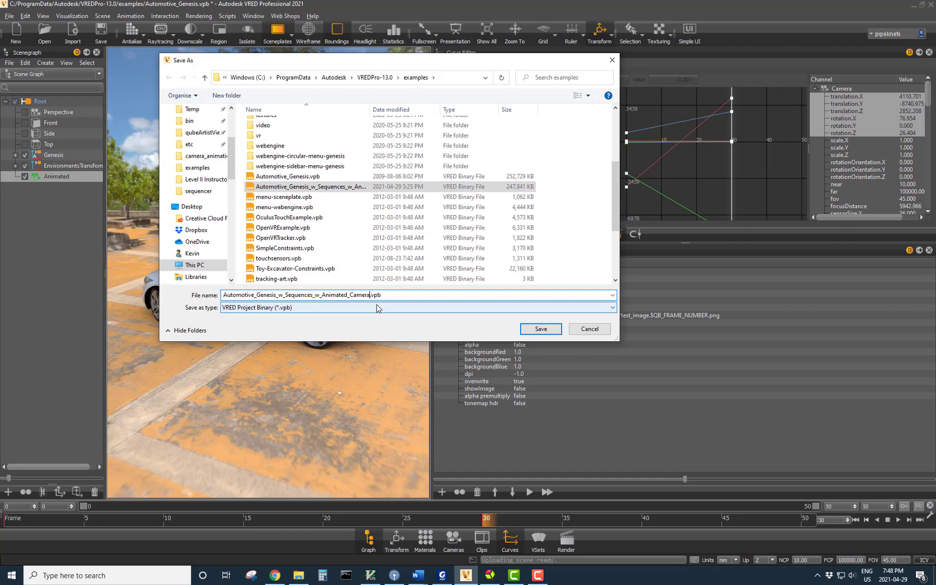
pyautogui.write('2')
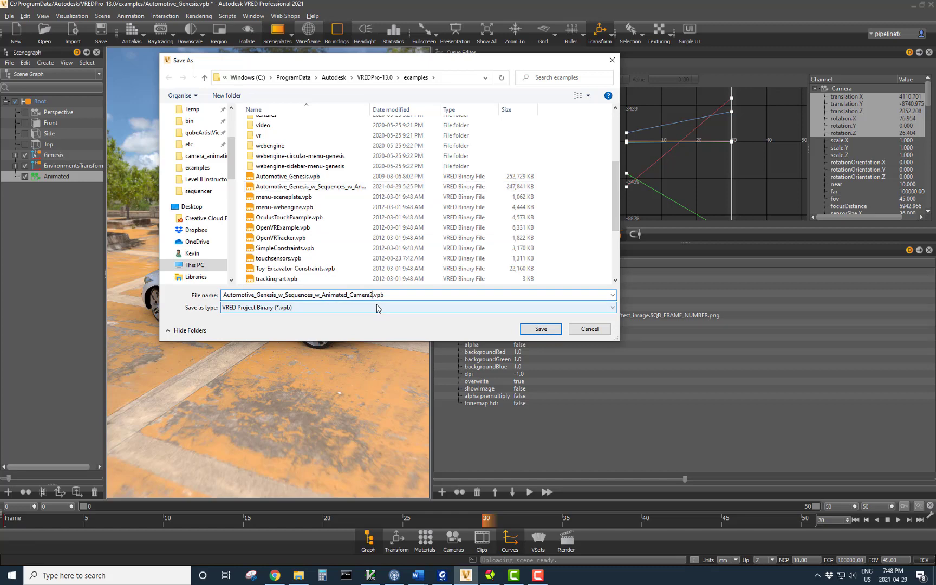
pyautogui.click(542, 329)
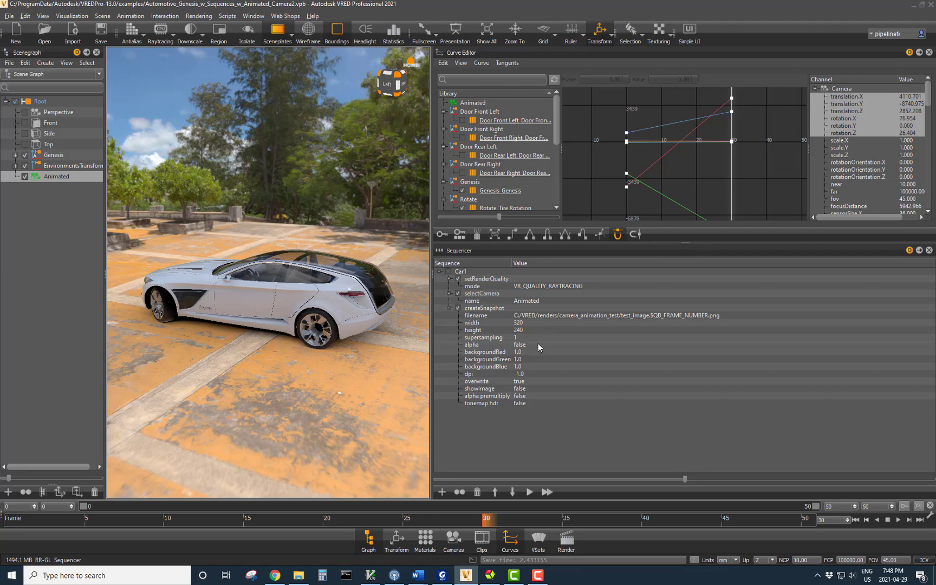
# Show the Qube render-submission panel from Scripts and move it into the viewport.
pyautogui.click(227, 16)
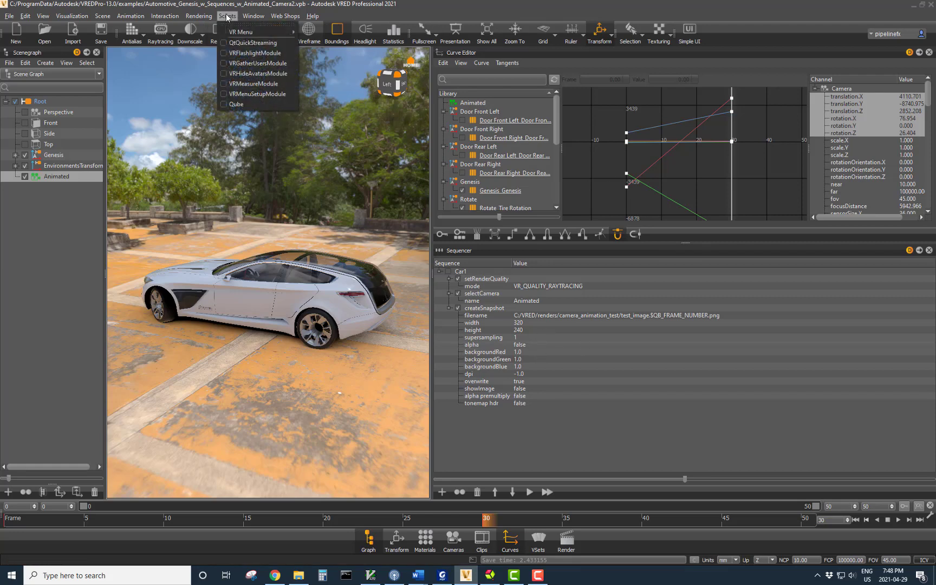
pyautogui.click(247, 105)
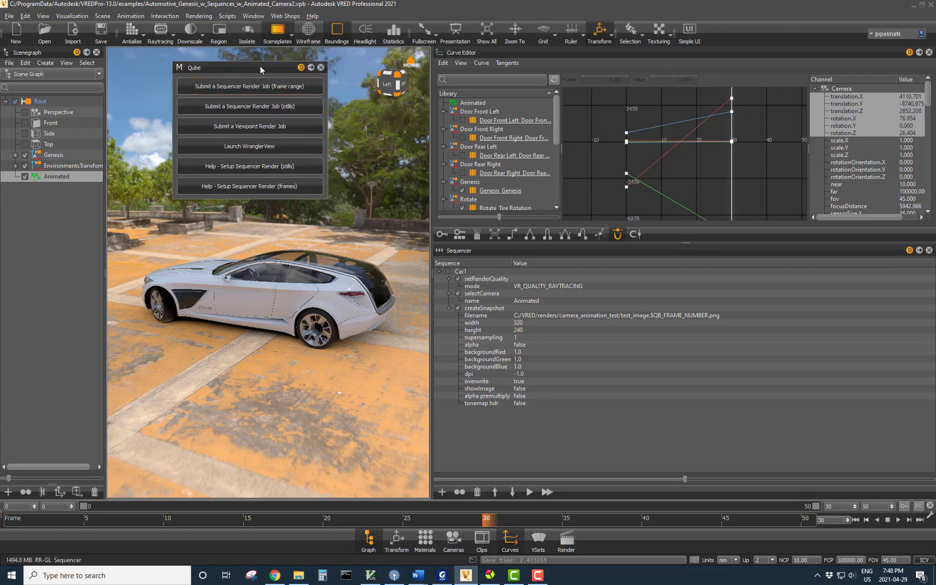
pyautogui.moveTo(256, 66); pyautogui.dragTo(305, 117)
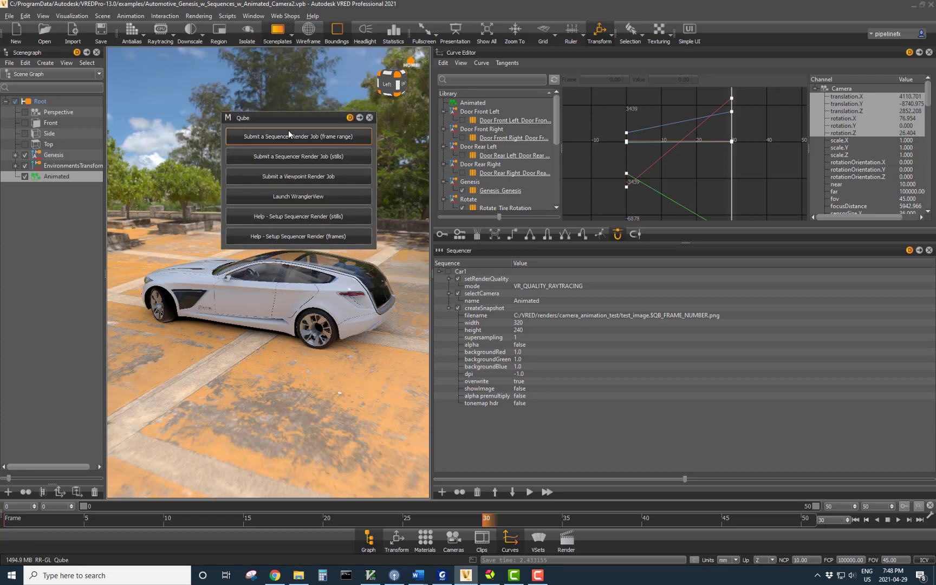
# Submit a Qube sequencer render job for the Car1 sequence with frame range 1-30.
pyautogui.click(329, 136)
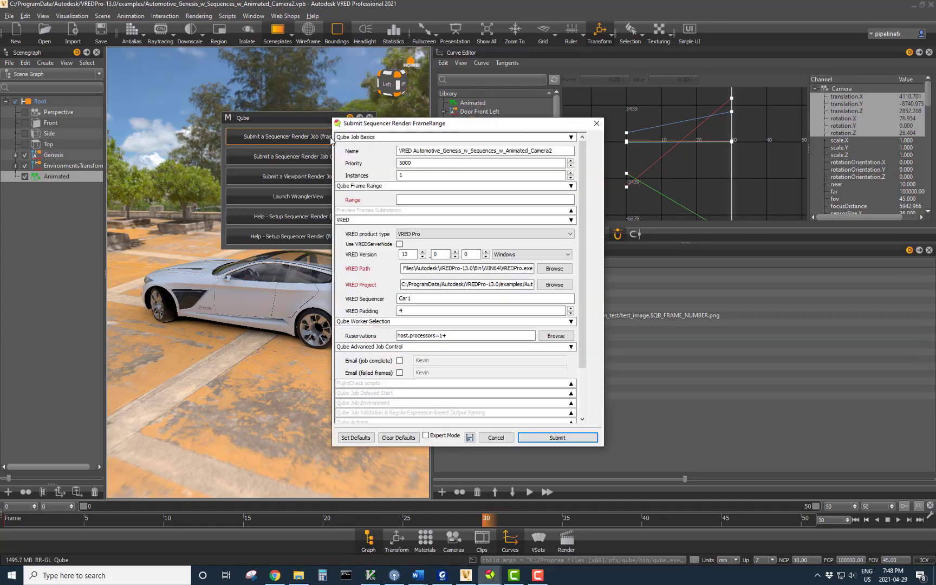
pyautogui.click(471, 201)
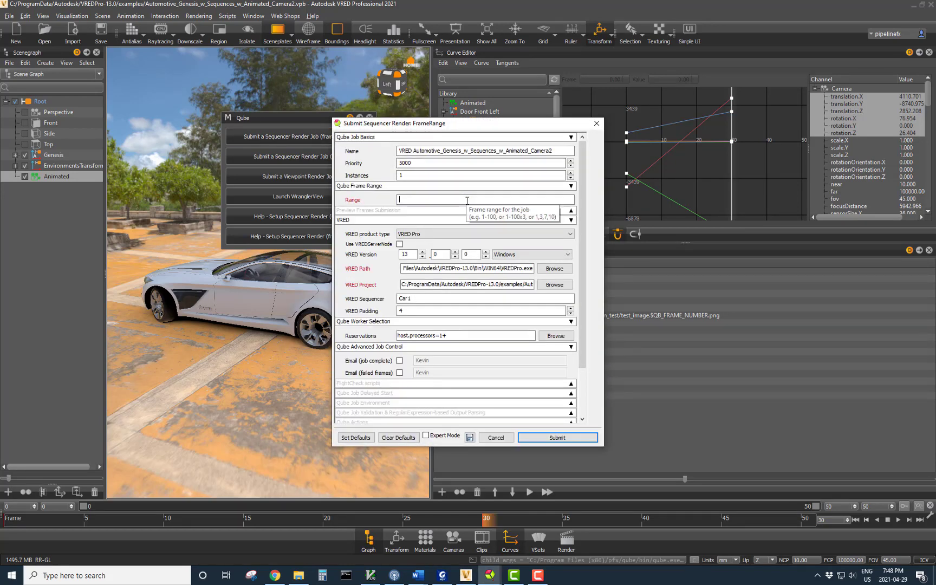
pyautogui.write('1-30')
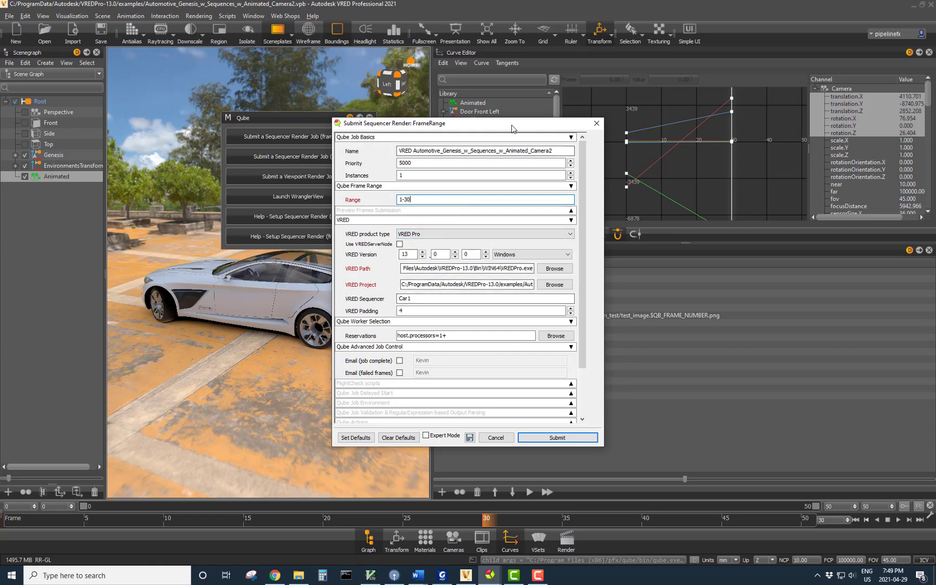
pyautogui.moveTo(511, 125); pyautogui.dragTo(406, 128)
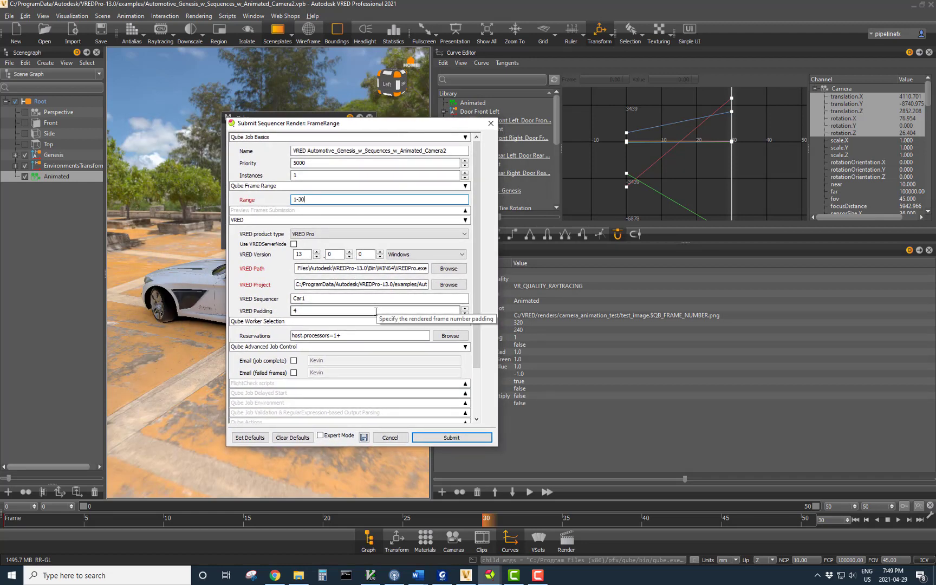
pyautogui.click(447, 438)
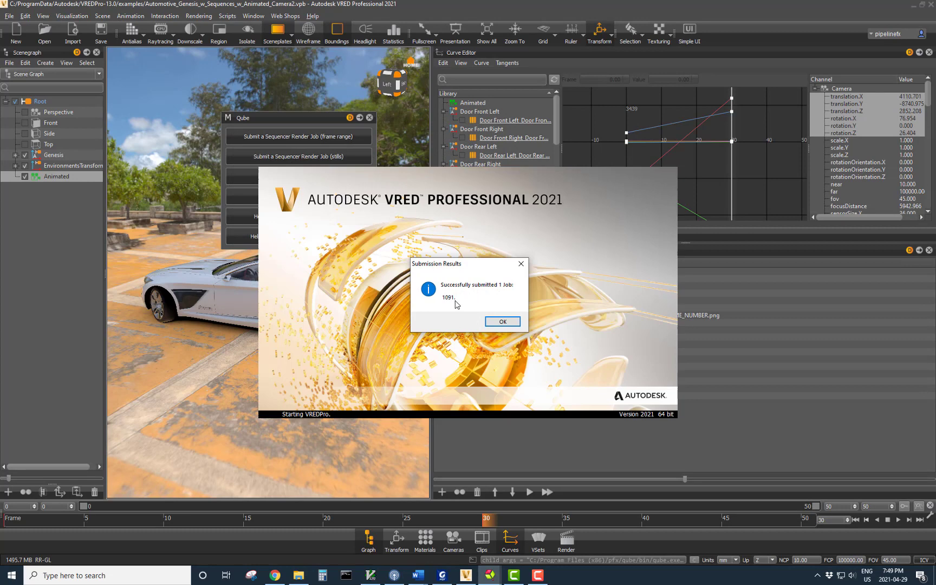
# Close the Qube Submission Results confirmation with OK.
pyautogui.click(500, 323)
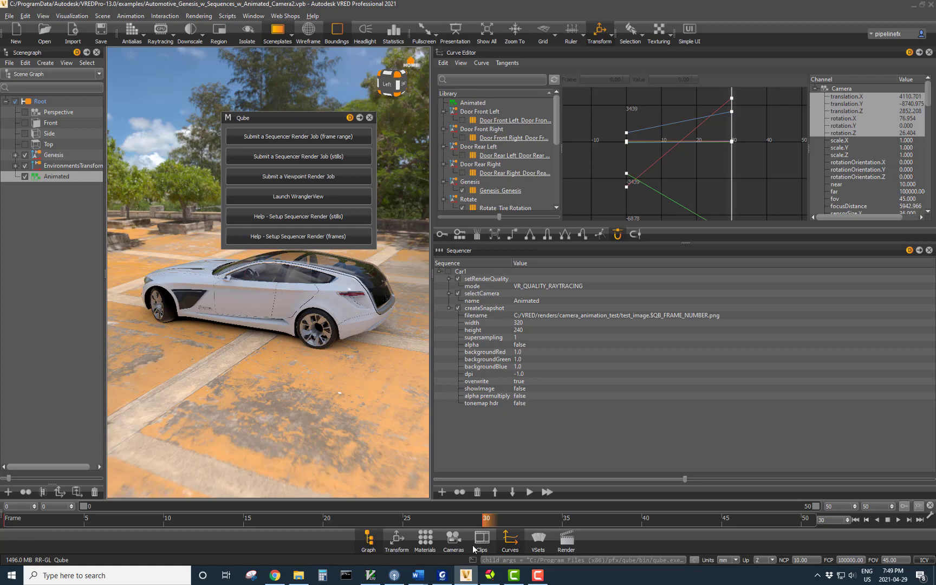
pyautogui.moveTo(463, 577)
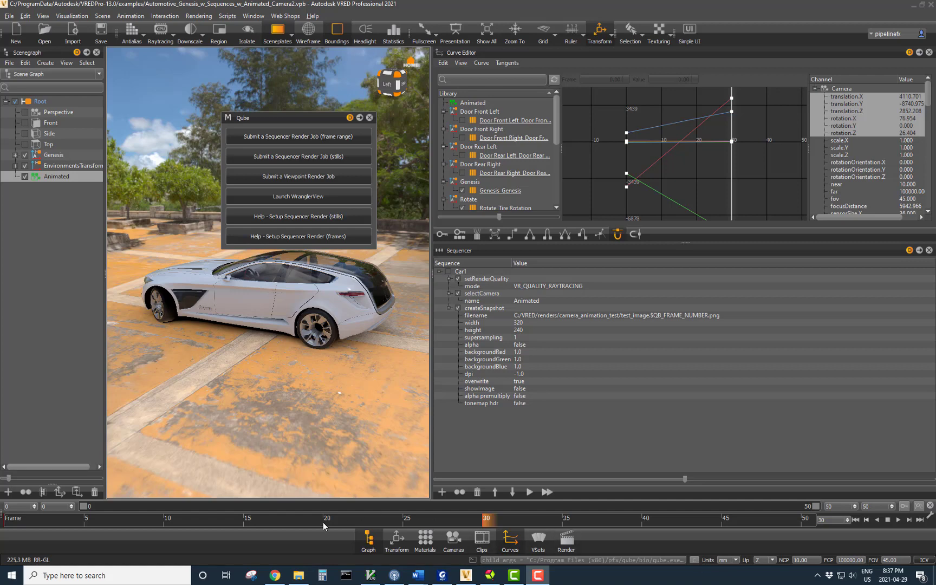
# Bring up the camera_animation_test folder of rendered frames in File Explorer.
pyautogui.click(300, 576)
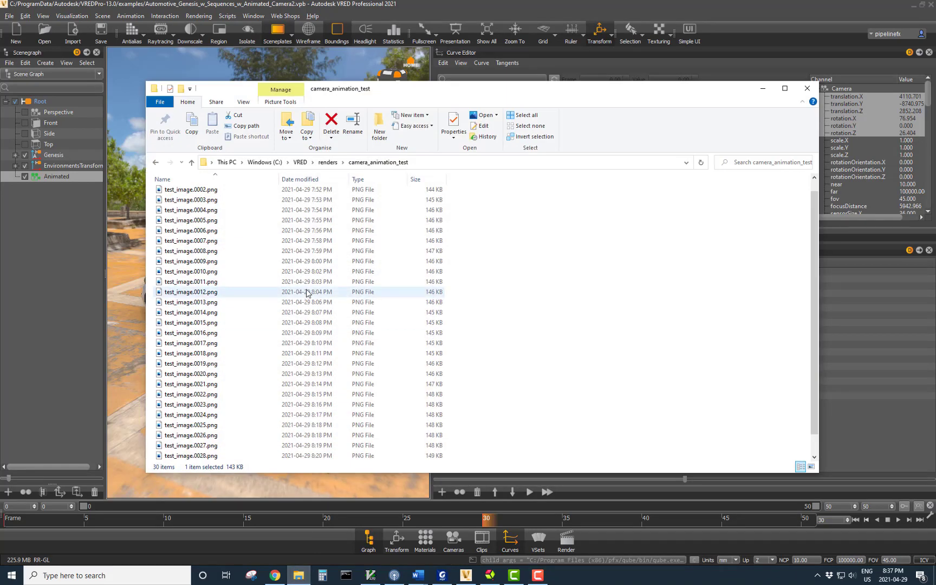
pyautogui.scroll(1, 219, 219)
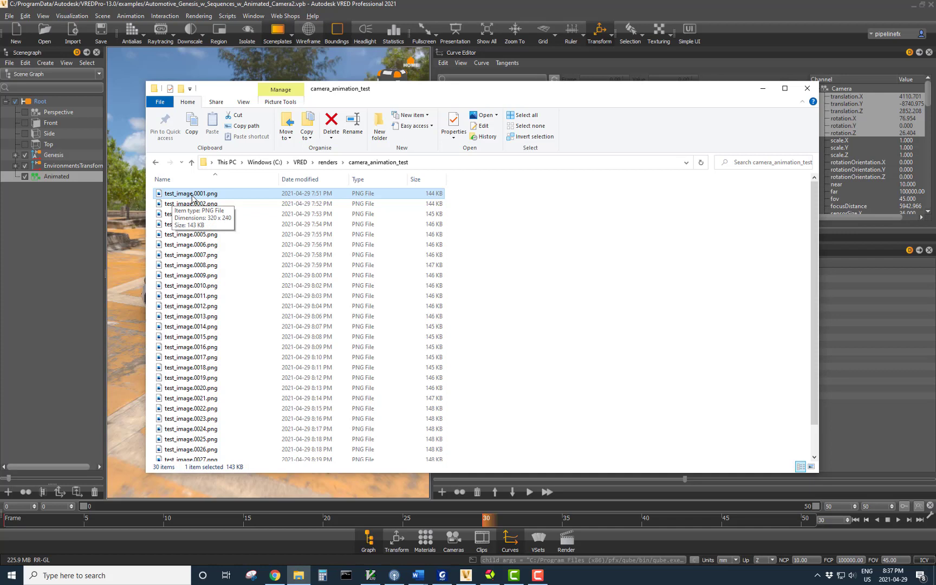
pyautogui.scroll(-1, 211, 200)
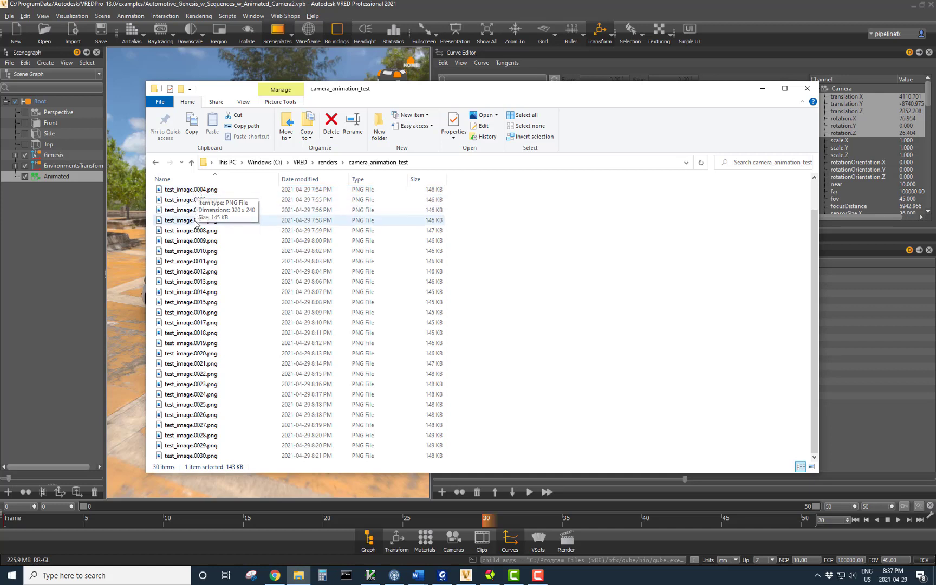
pyautogui.scroll(1, 196, 219)
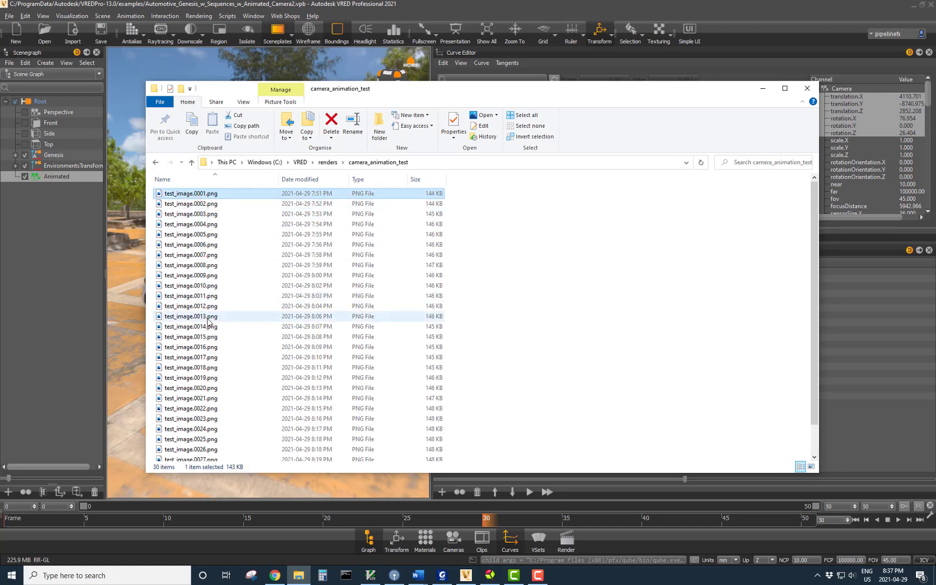
# Open test_image.0001.png with djv_view.exe as a different app.
pyautogui.rightClick(204, 198)
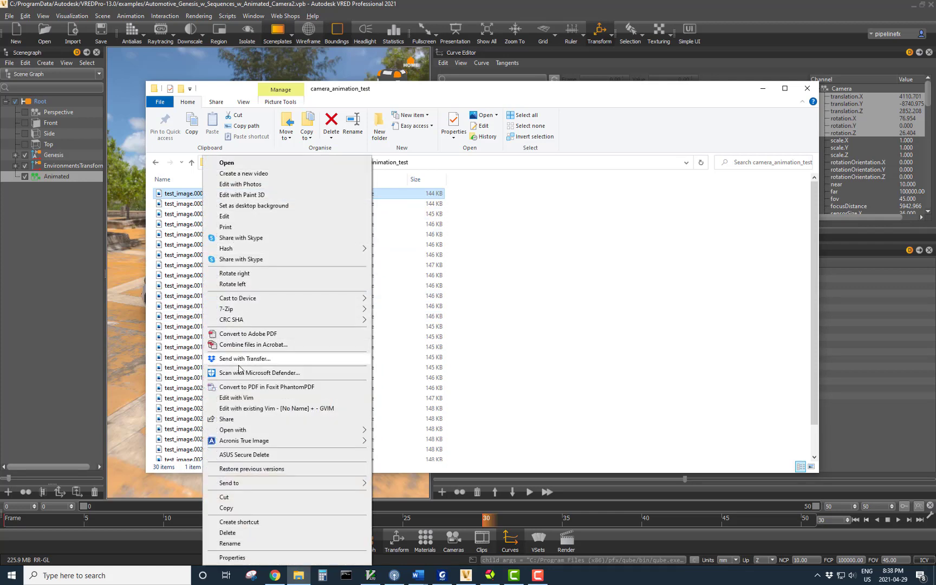
pyautogui.moveTo(325, 431)
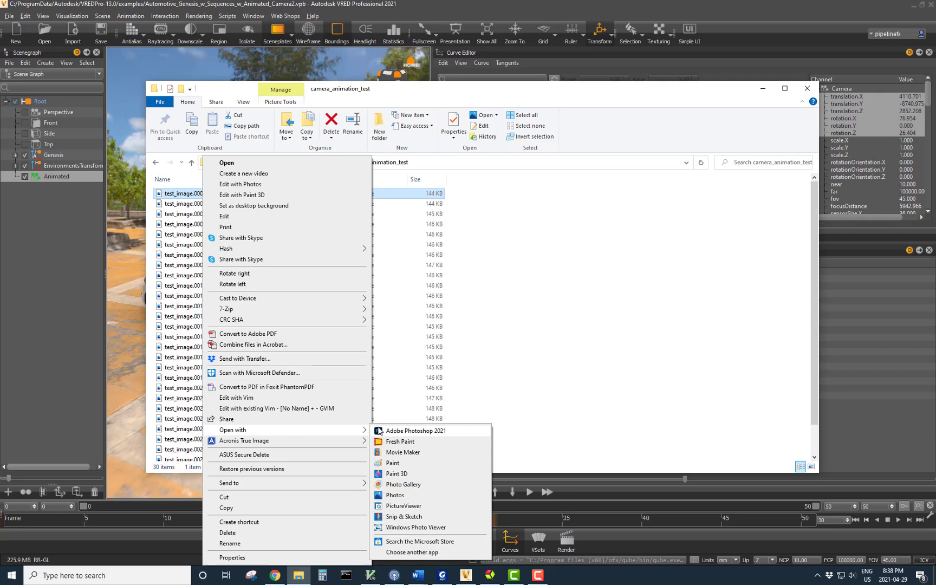
pyautogui.click(411, 552)
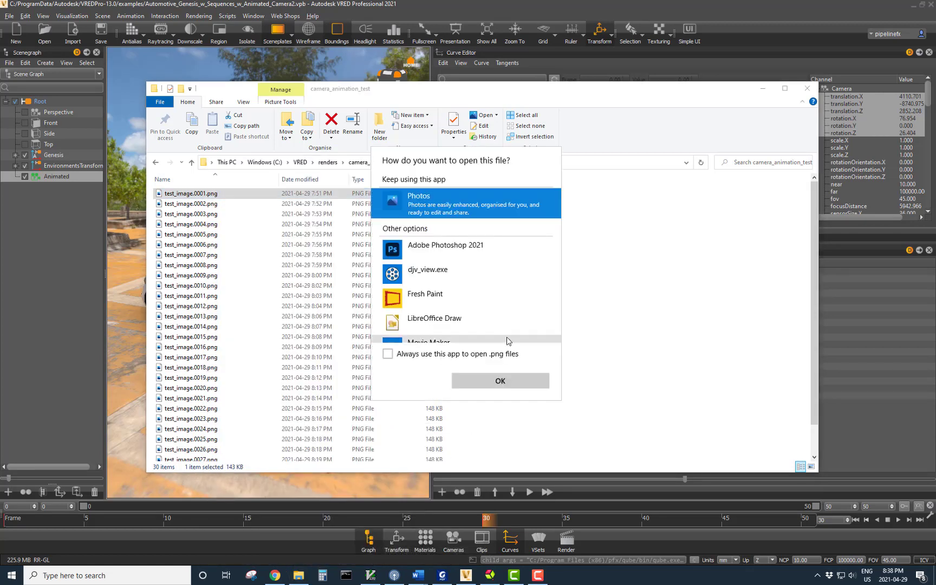
pyautogui.click(467, 273)
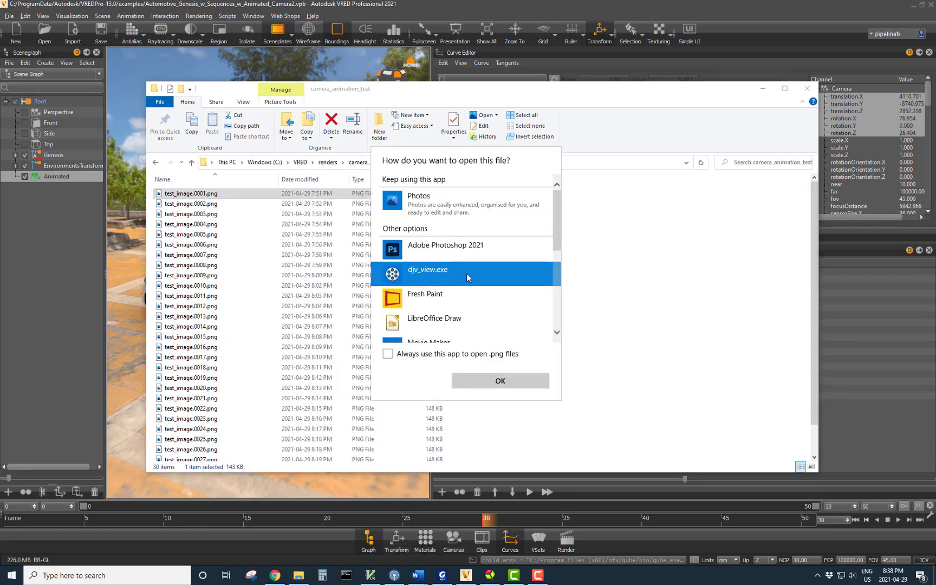
pyautogui.click(520, 380)
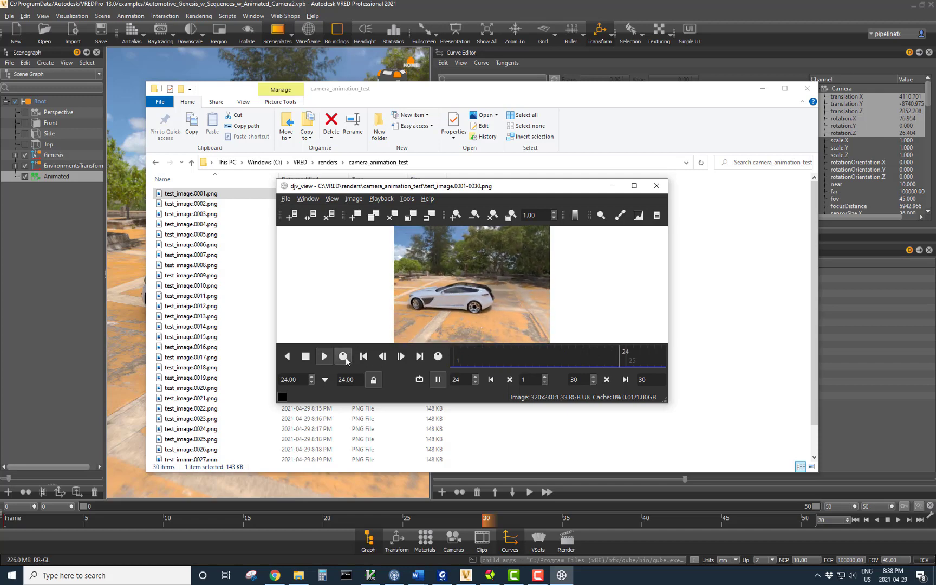
# Stop the djv_view playback of the test_image sequence at frame 26.
pyautogui.click(306, 357)
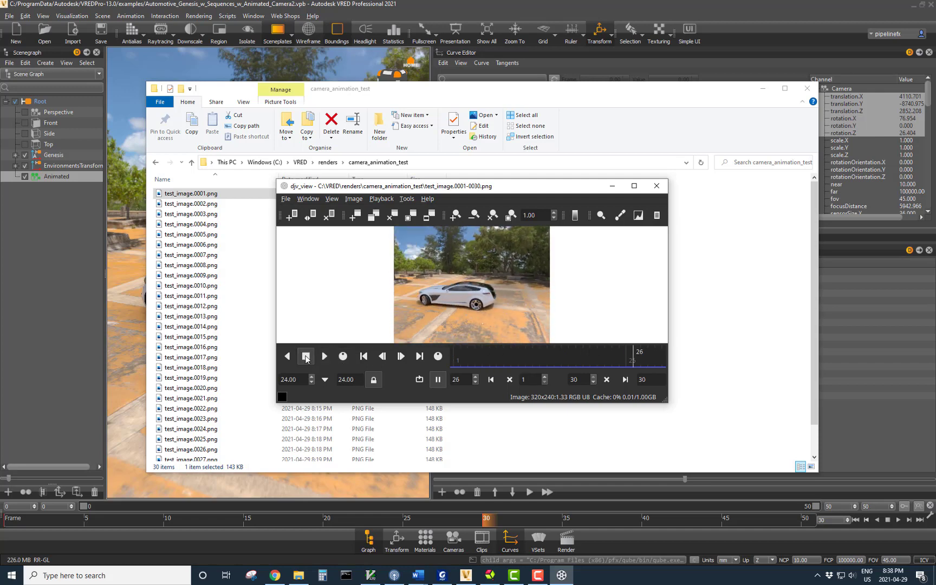